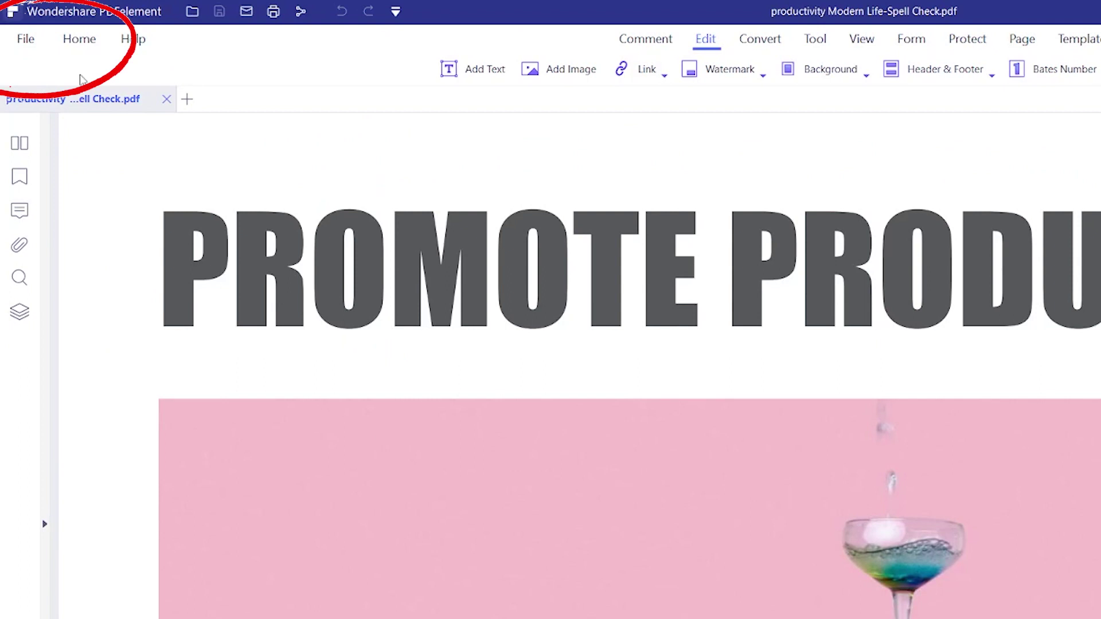
- Enable word spell check in the general preferences and apply the settings
left_click(36, 42)
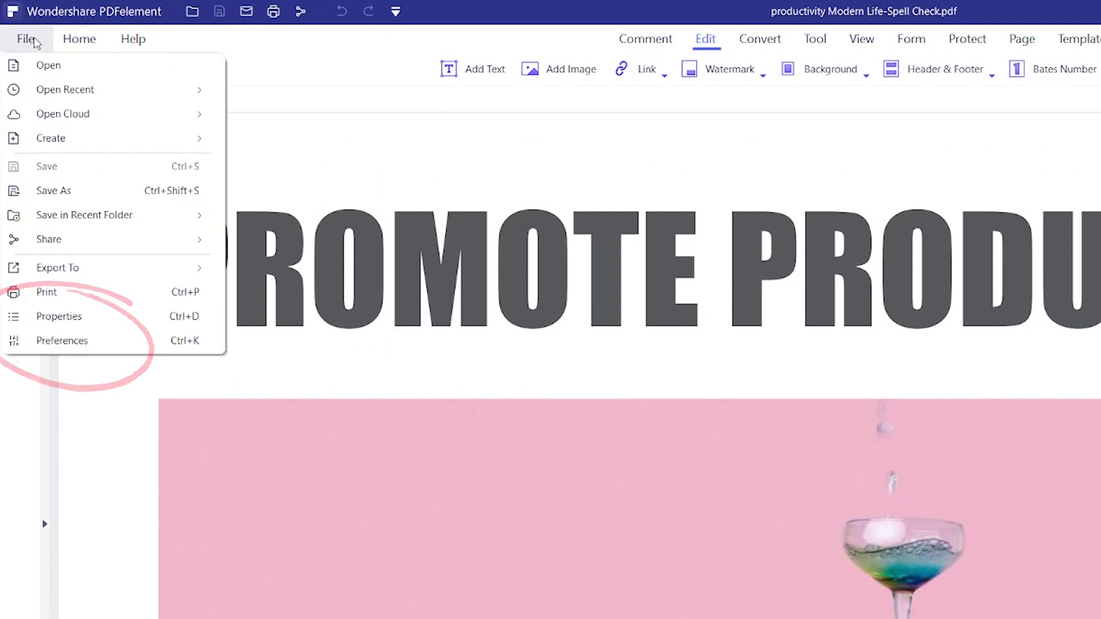
left_click(58, 341)
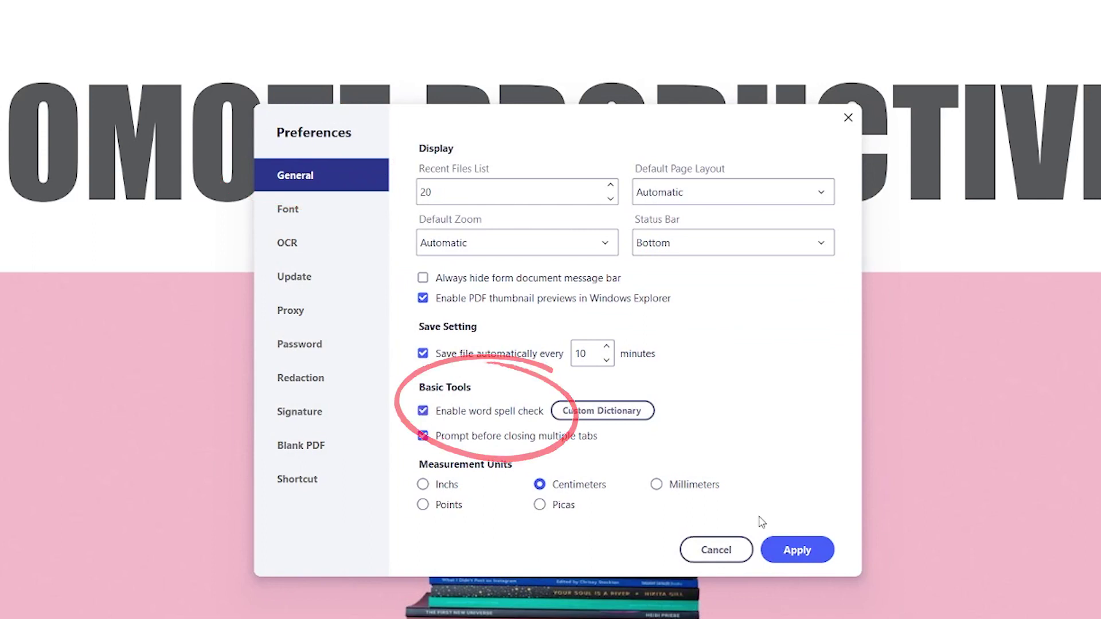
left_click(803, 553)
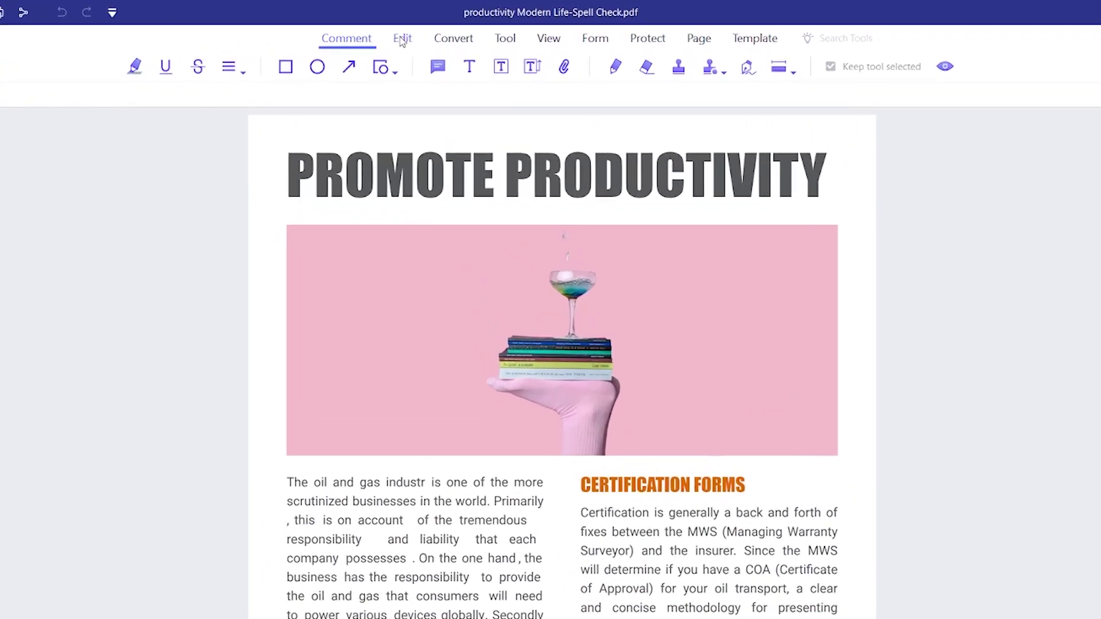
- Enter editing mode and replace the misspelled "industr" in the first paragraph with the suggestion "industry"
left_click(402, 39)
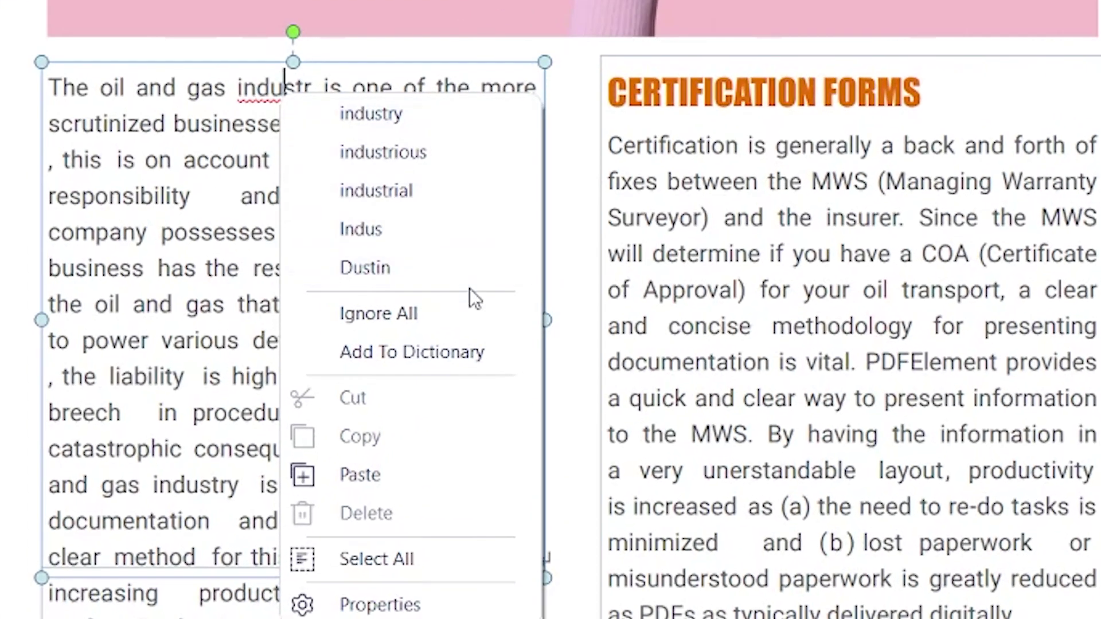
left_click(437, 115)
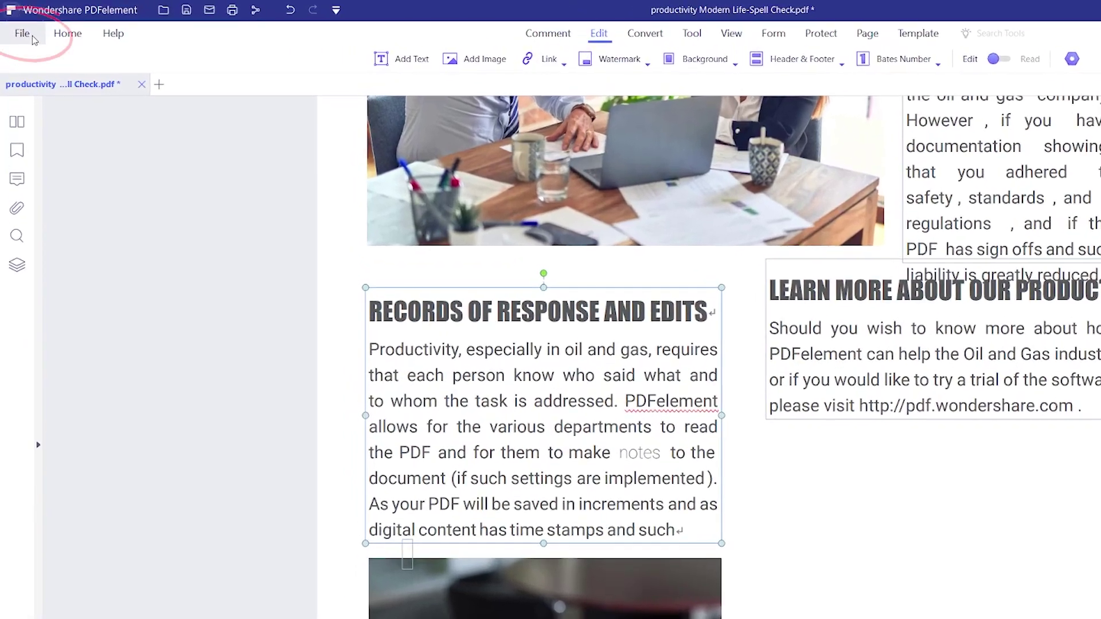
- Add the word "PDFelement" to the spell checker's custom dictionary and apply the preferences
left_click(17, 26)
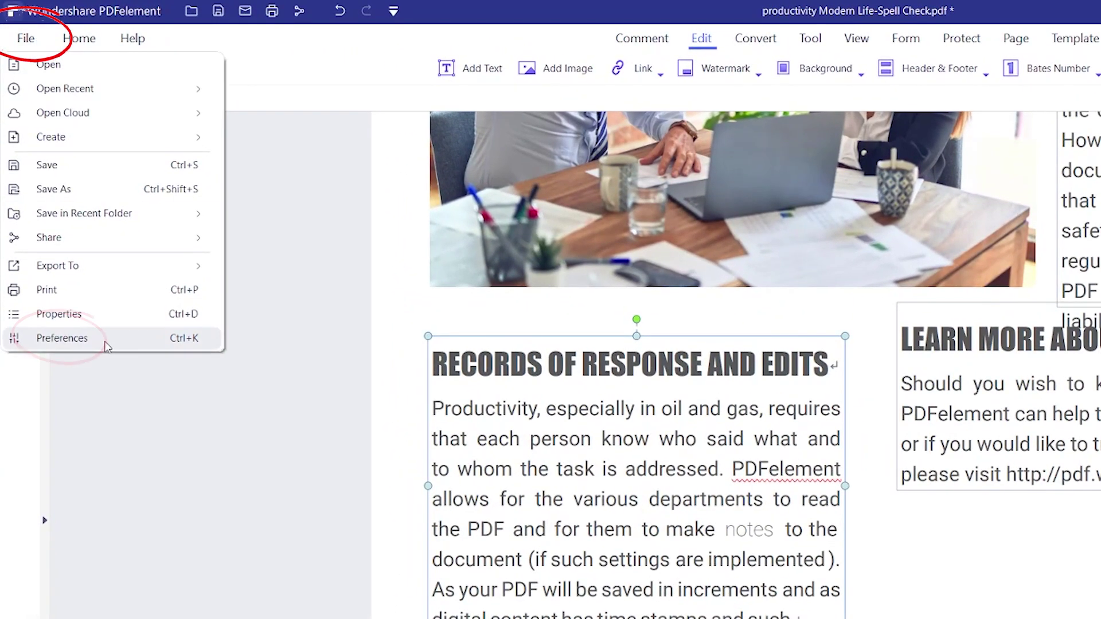
left_click(86, 338)
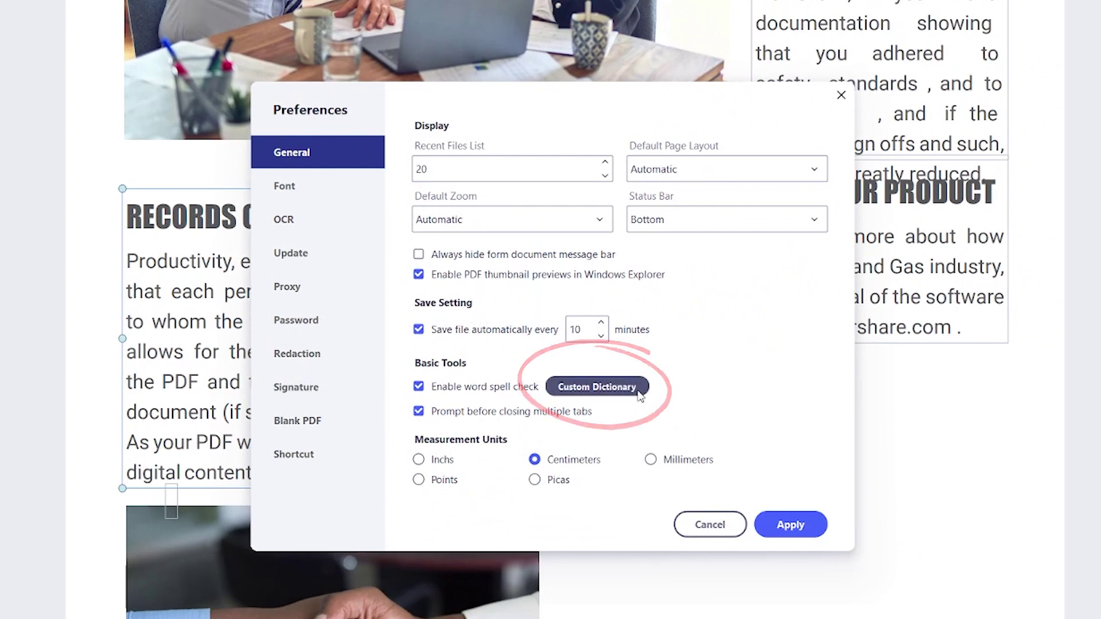
left_click(642, 388)
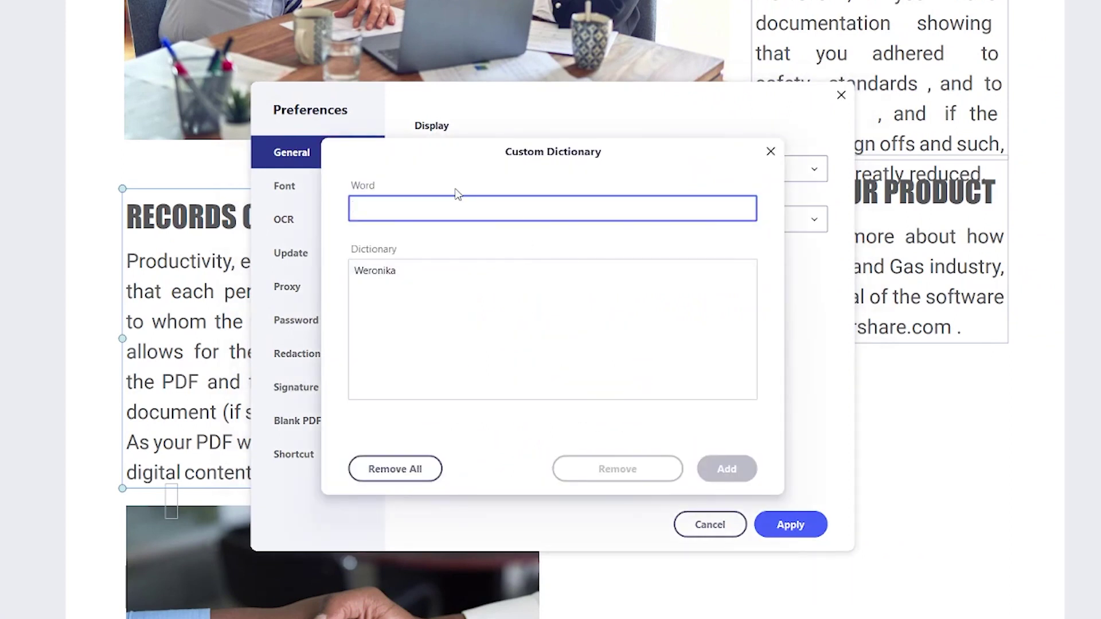
type("PDFelement")
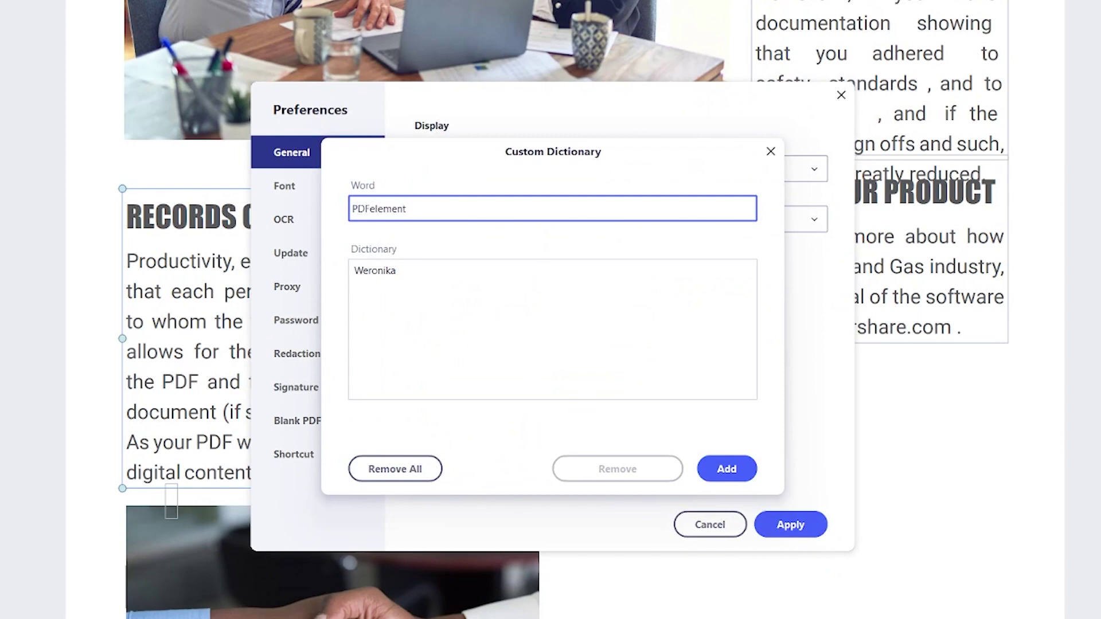
left_click(733, 475)
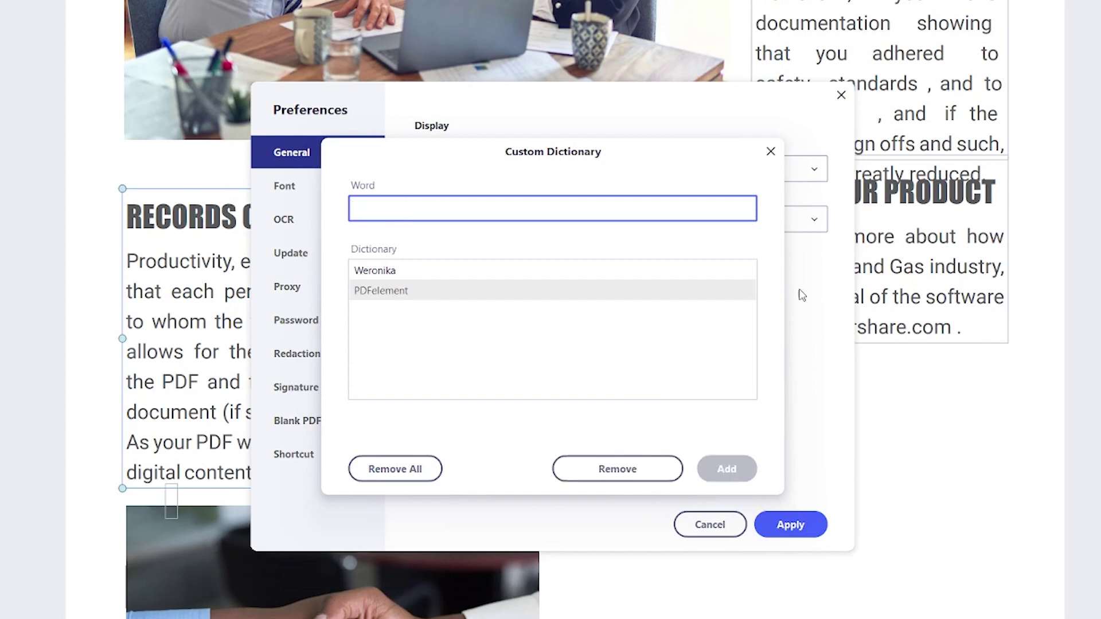
left_click(770, 152)
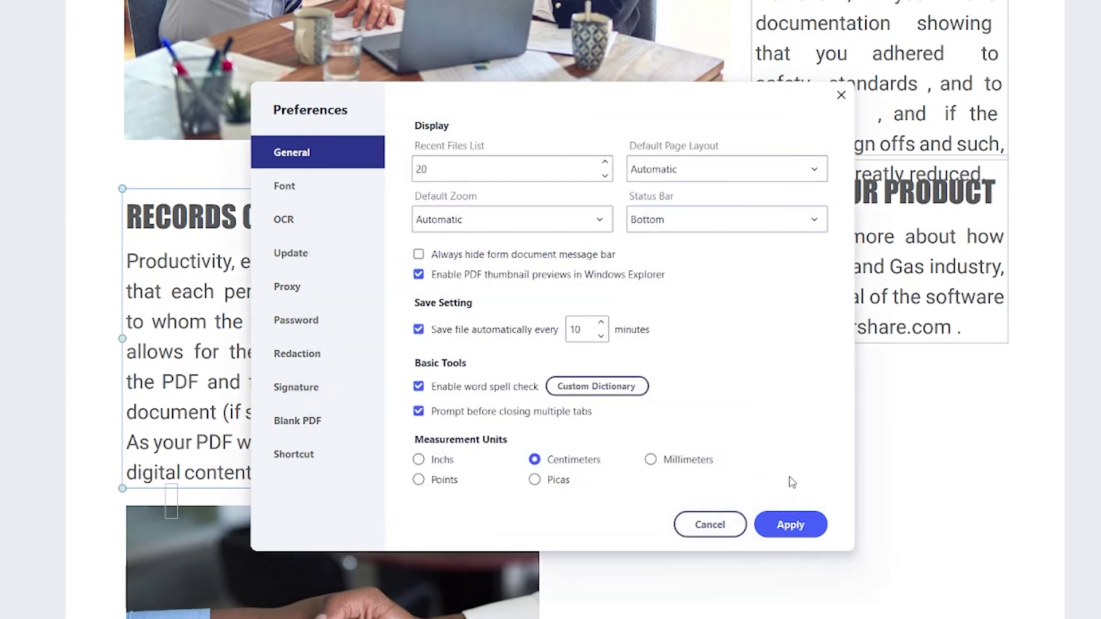
left_click(800, 535)
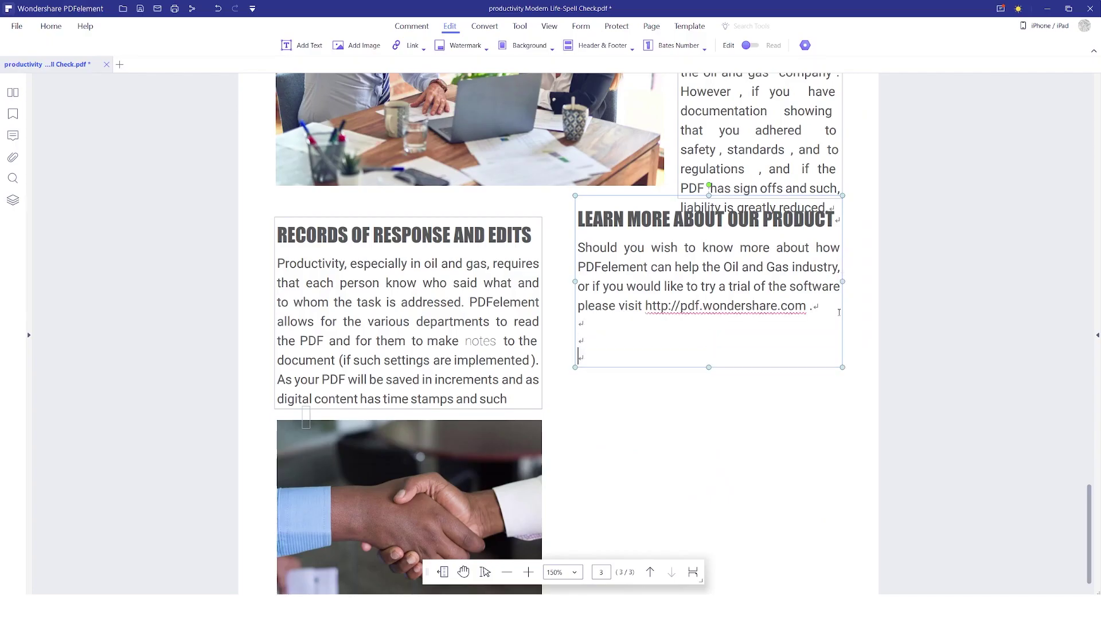
- Enter "pdfelement" at the end of the "Learn more about our product" text box and bring up its spelling options
type("pdfelement")
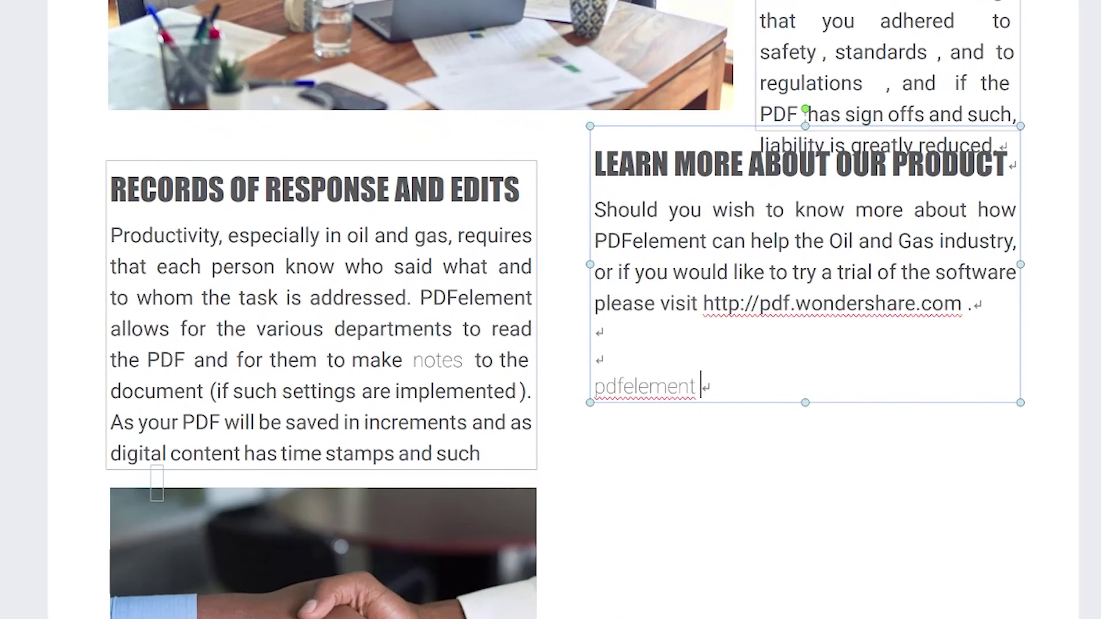
right_click(660, 389)
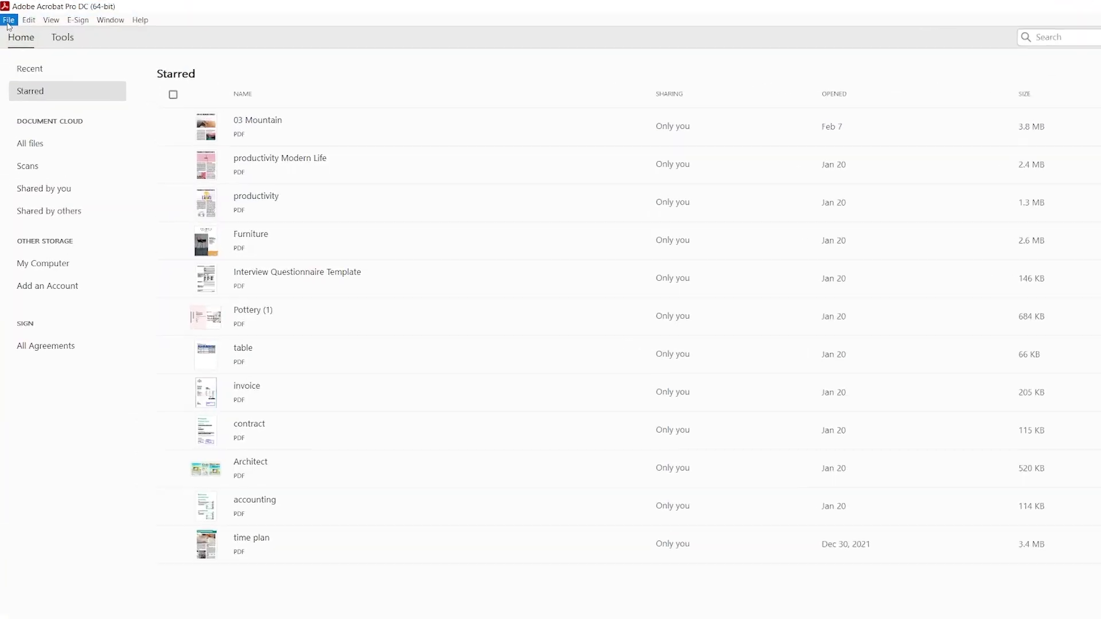
- Switch to Adobe Acrobat and open the file "productivity Modern Life-Spell Check.pdf"
left_click(7, 19)
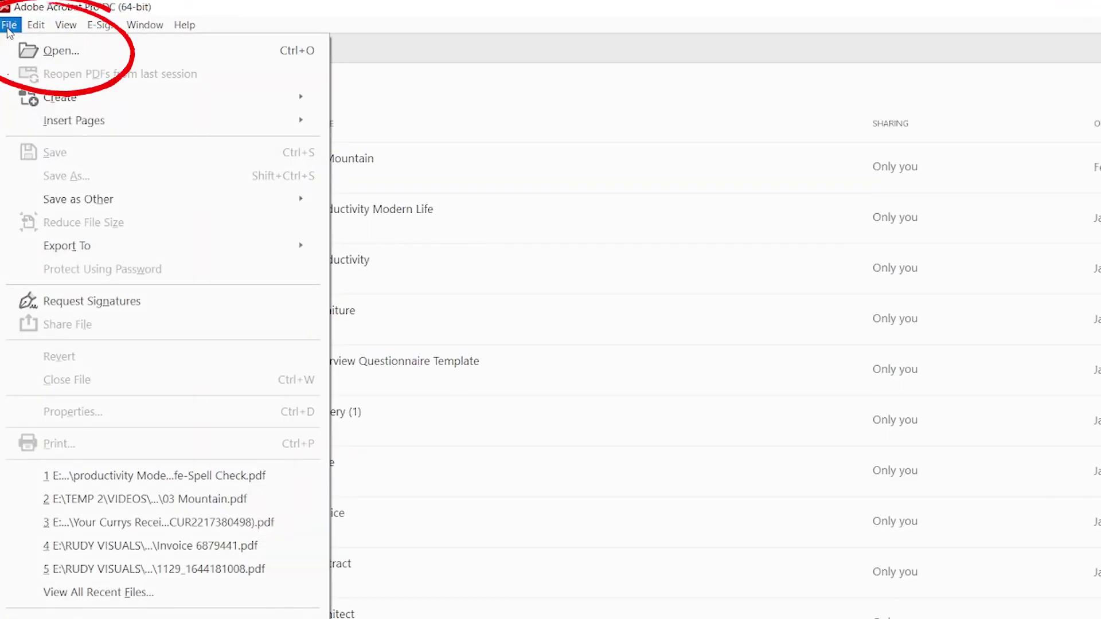
left_click(188, 55)
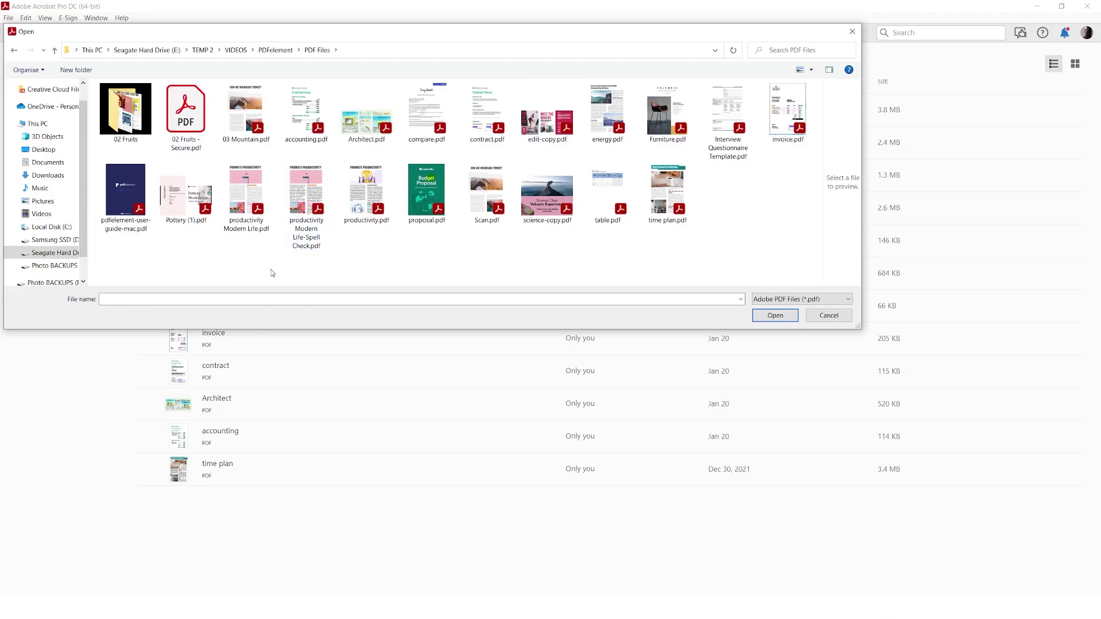
double_click(306, 195)
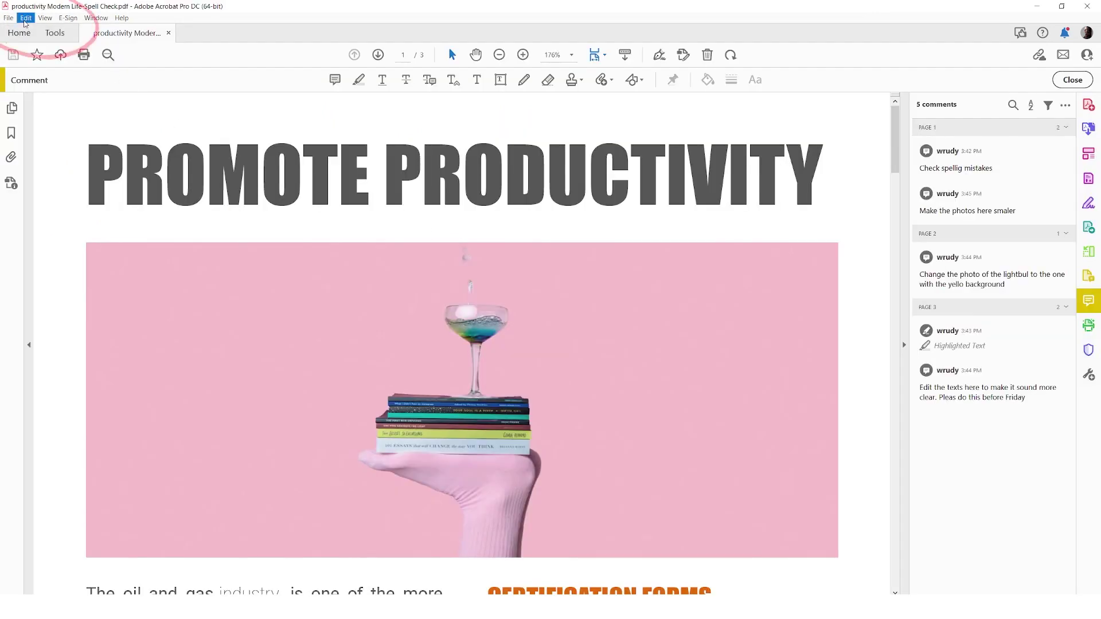
- Start a spelling check of the PDF's comments and form fields
left_click(26, 18)
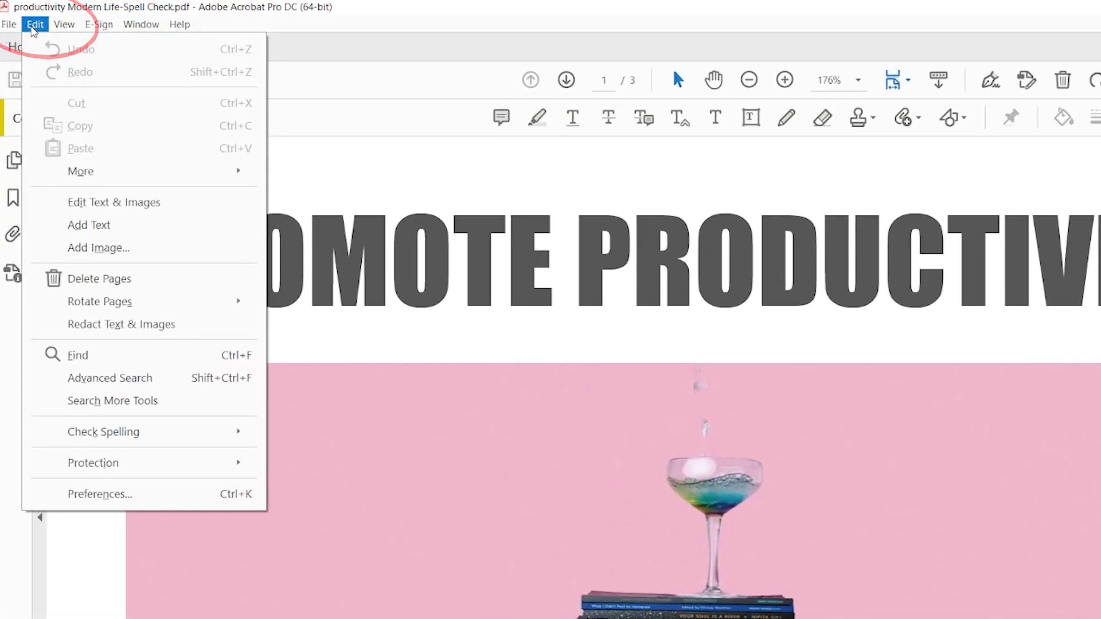
mouse_move(251, 446)
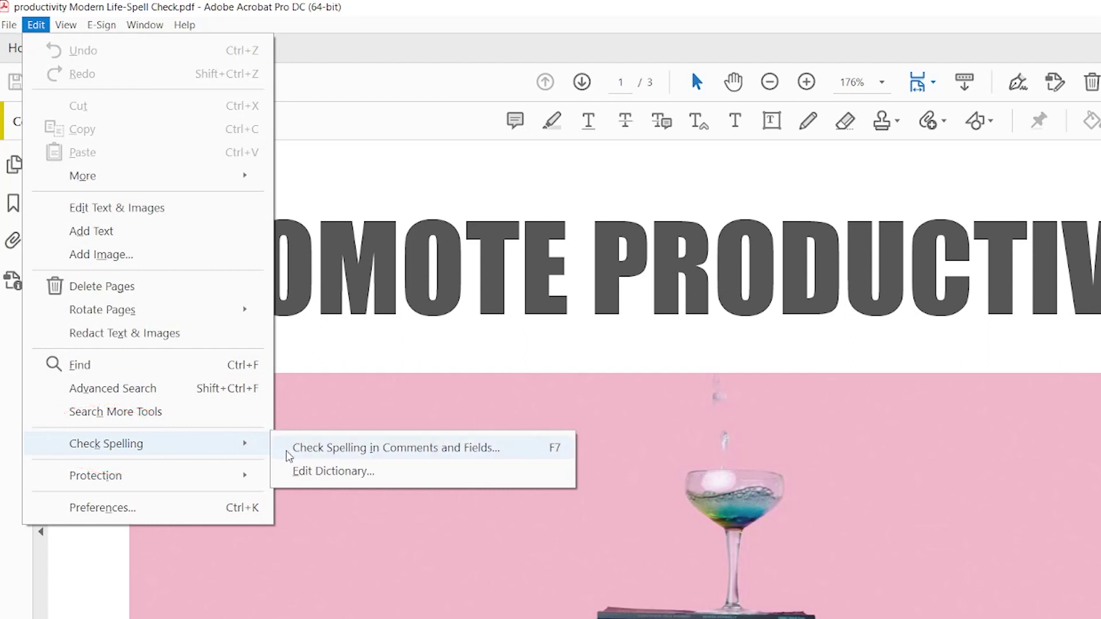
left_click(523, 450)
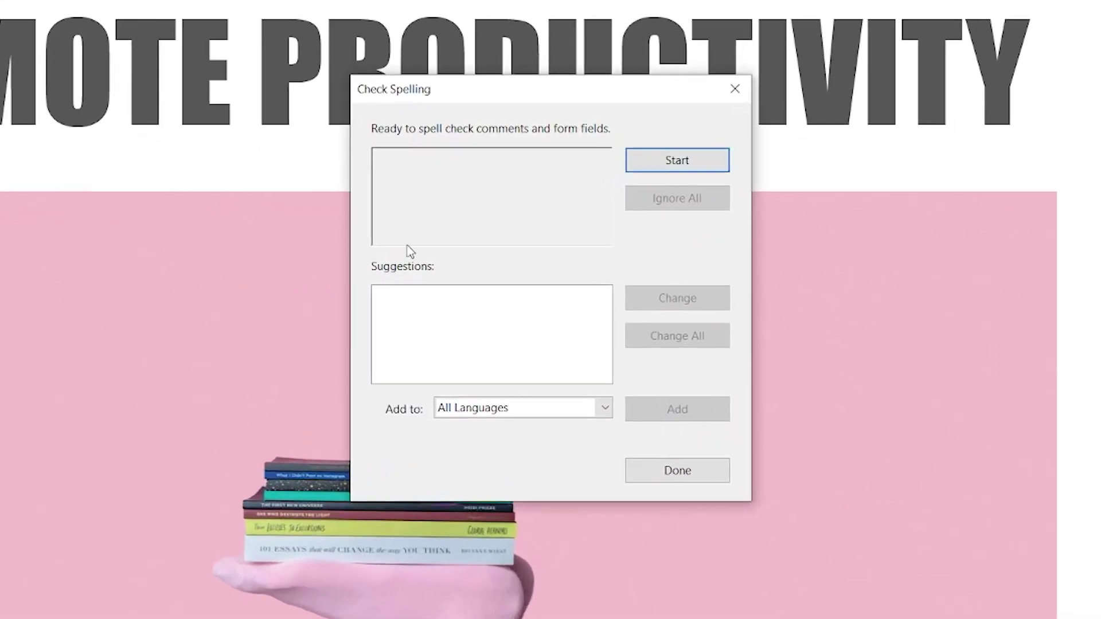
left_click(677, 160)
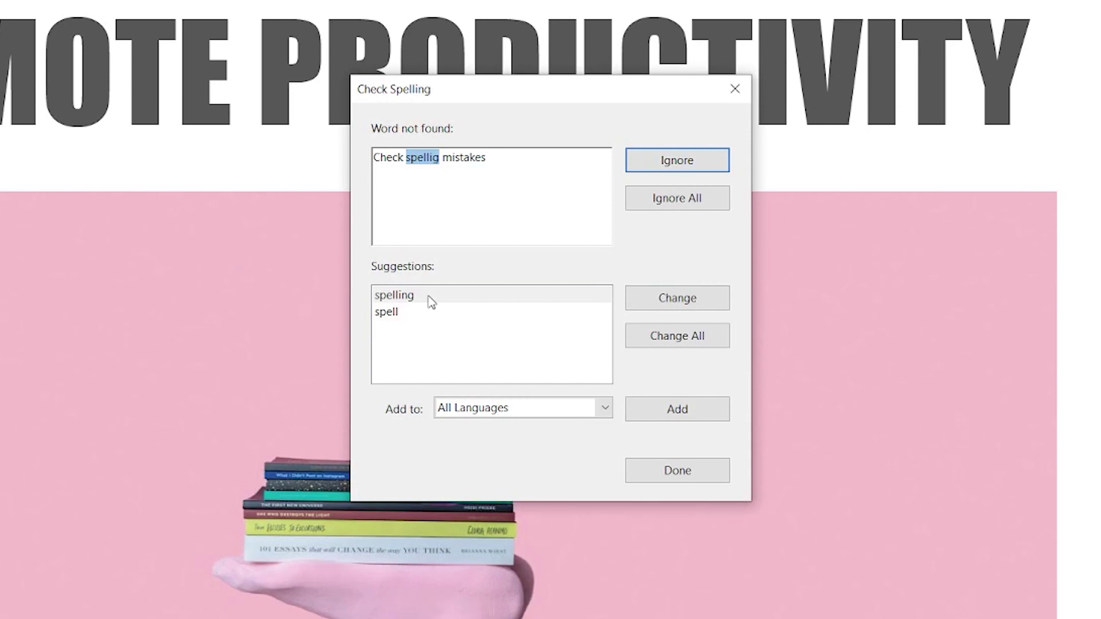
- Correct the comment misspellings "spellig" to "spelling", "smaler" to "smaller" and "yello" to "yellow"
left_click(693, 301)
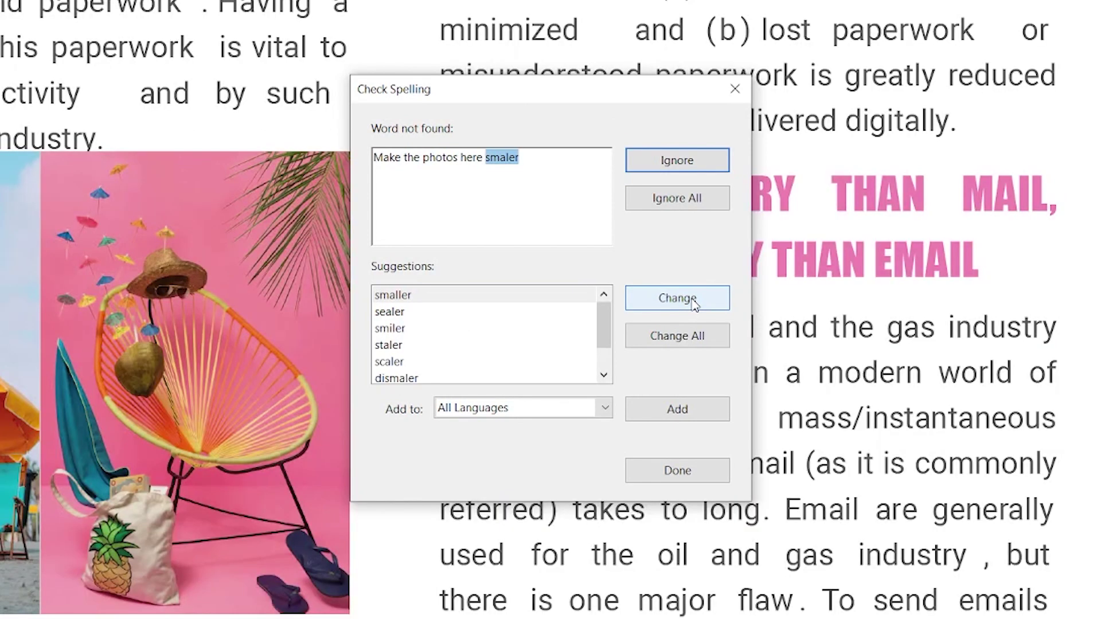
left_click(694, 304)
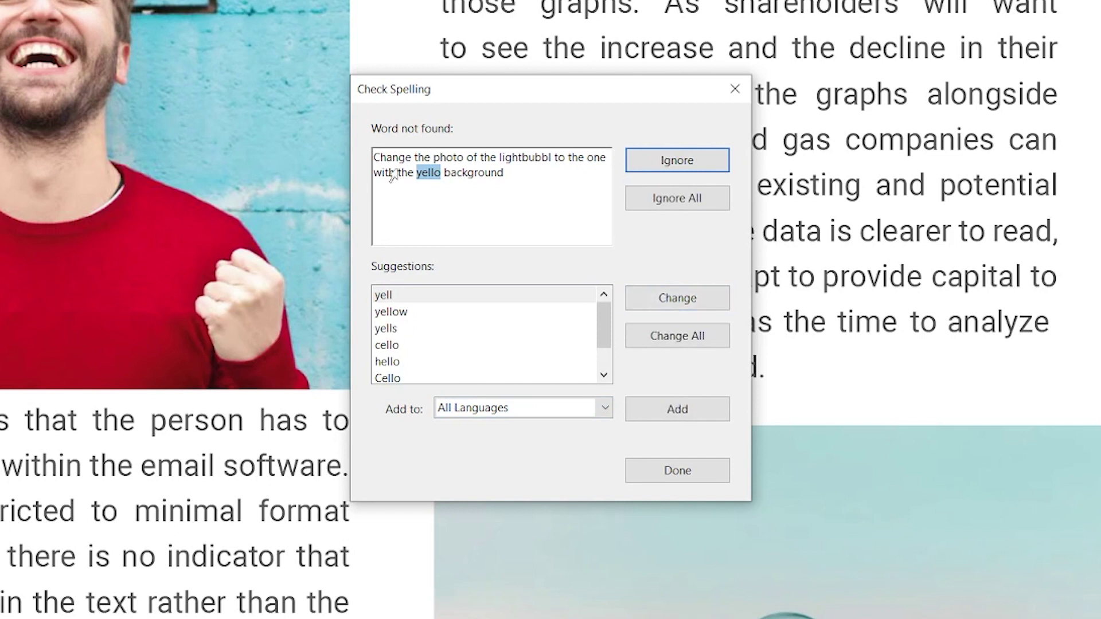
left_click(402, 317)
left_click(677, 298)
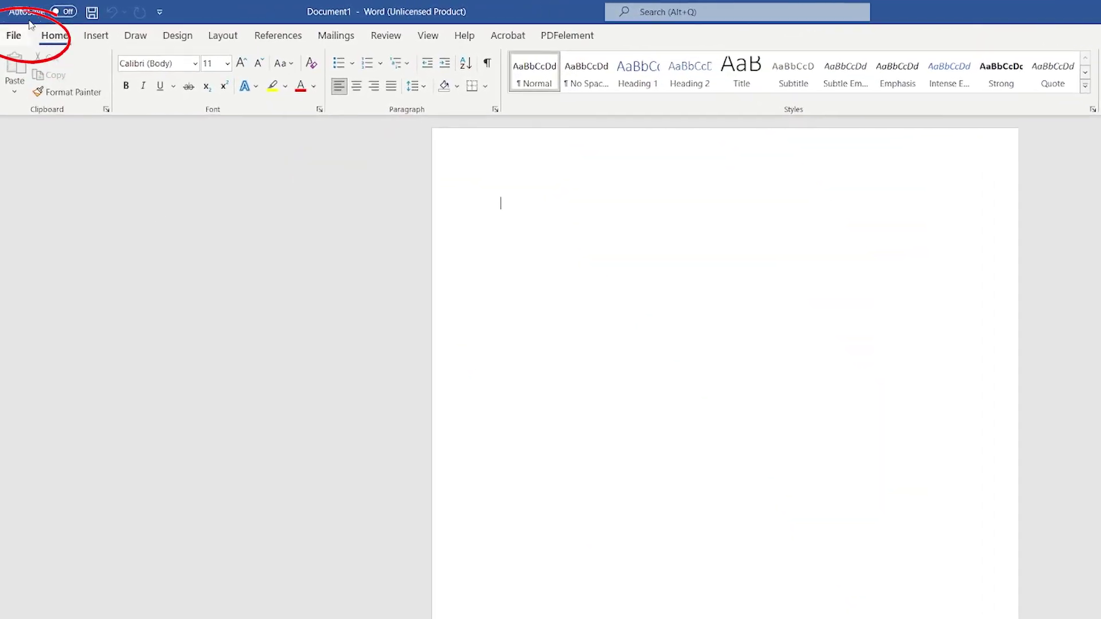
- Switch to Microsoft Word and open "03 Mountain spell check.pdf", accepting its conversion to an editable document
left_click(14, 36)
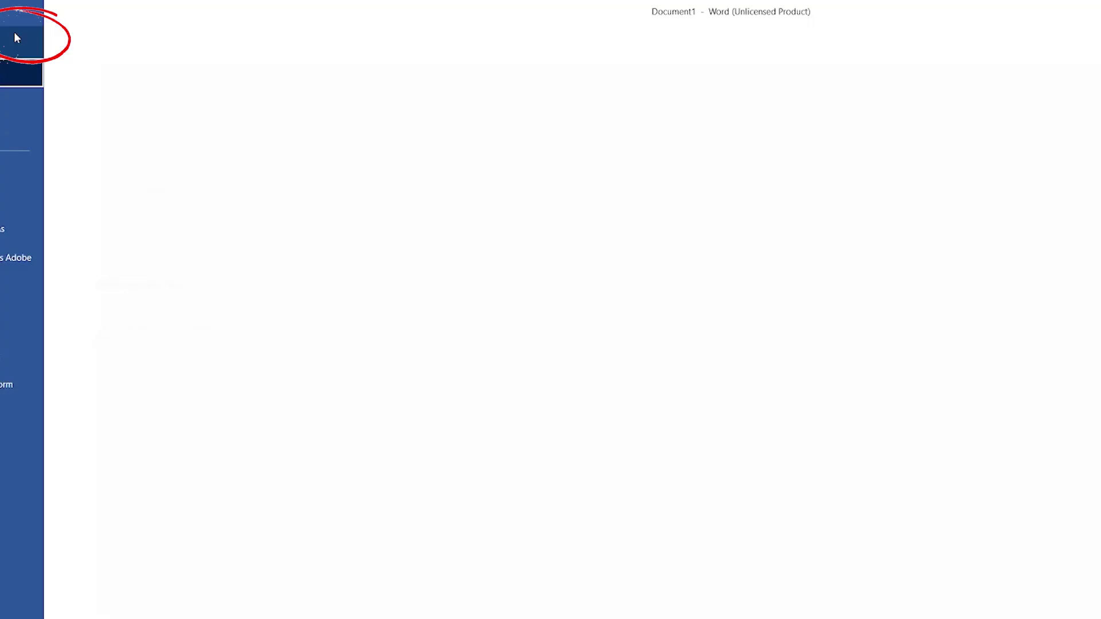
left_click(36, 131)
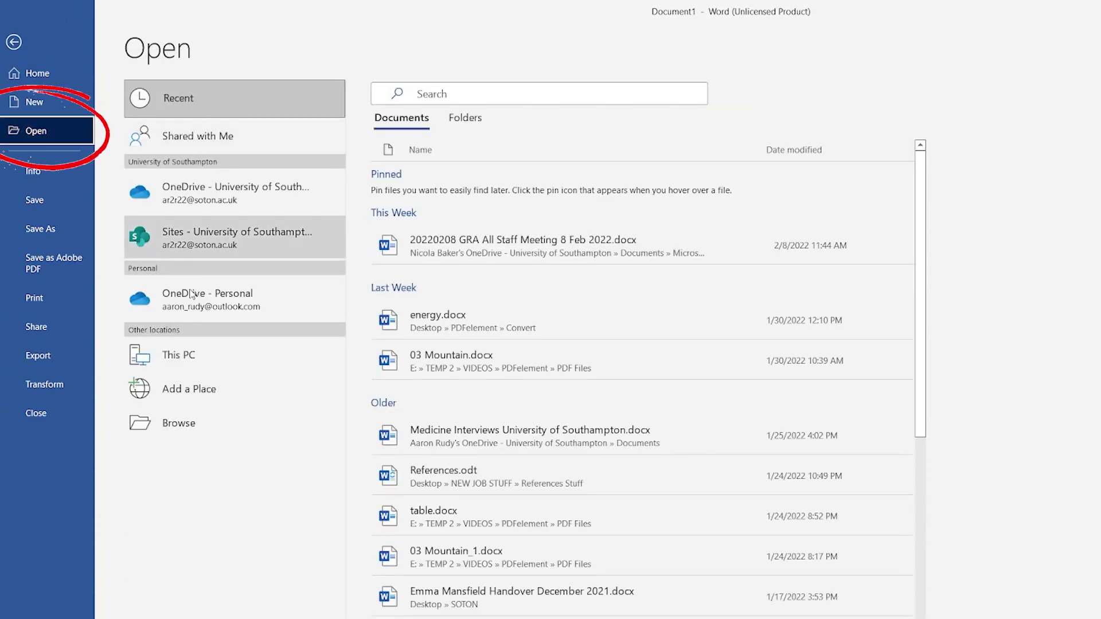
left_click(244, 427)
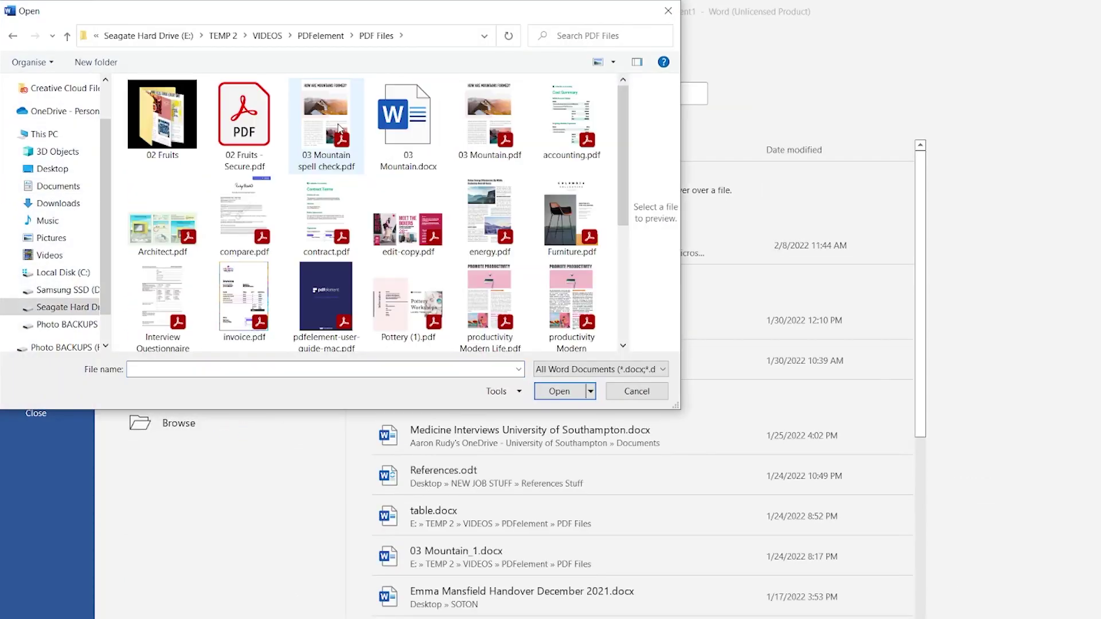
double_click(338, 128)
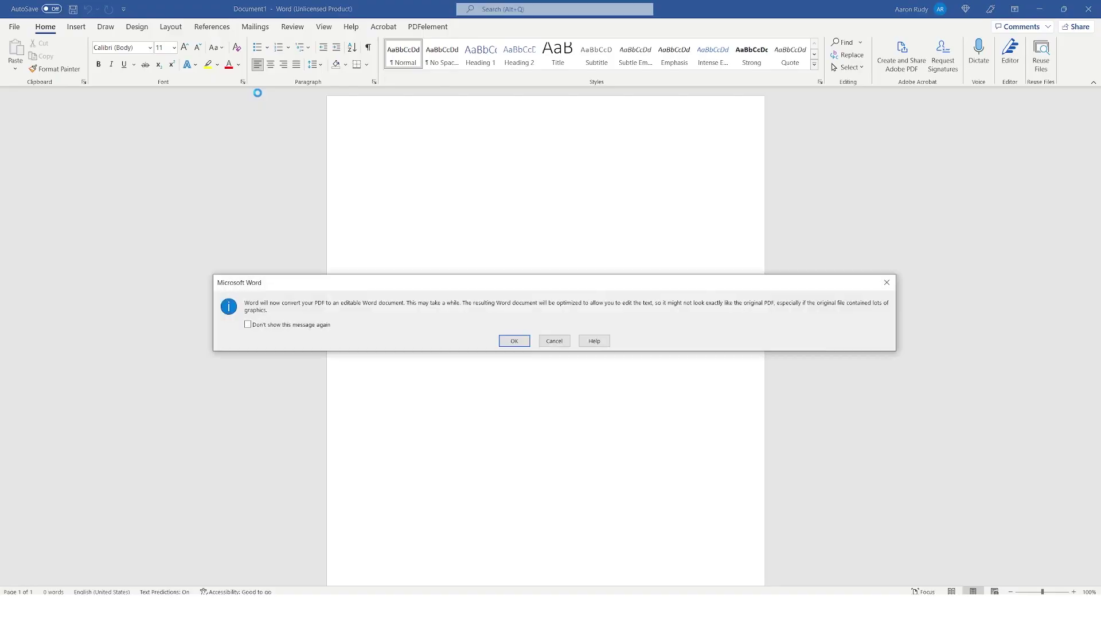
left_click(514, 342)
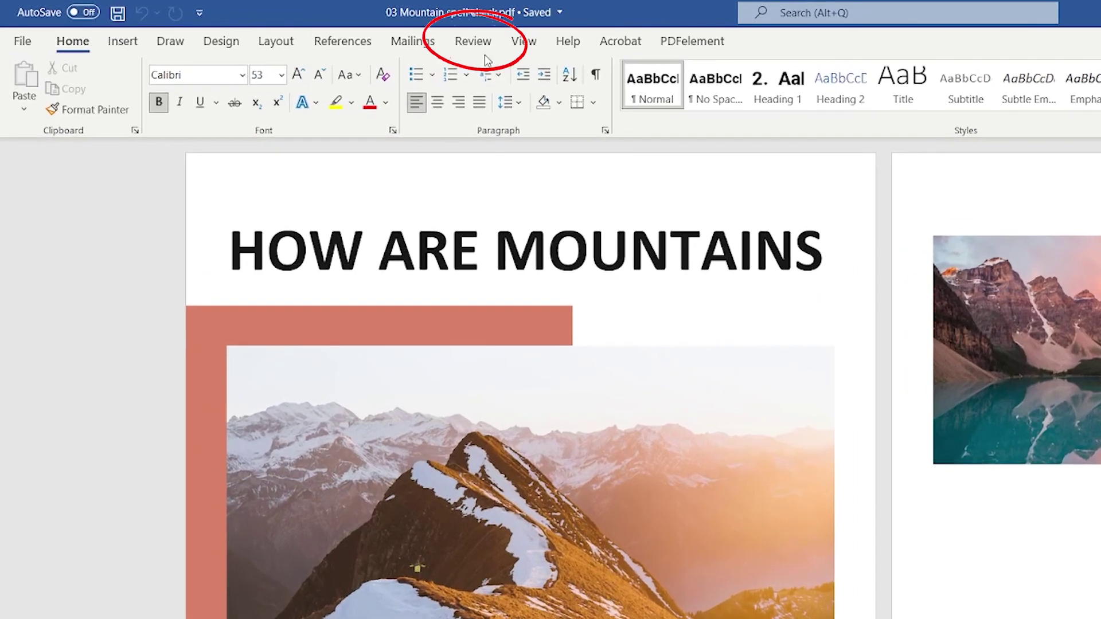
- Run the Editor's spelling check on the document and correct "caue" to "cause" and "landfor" to "landform"
left_click(484, 55)
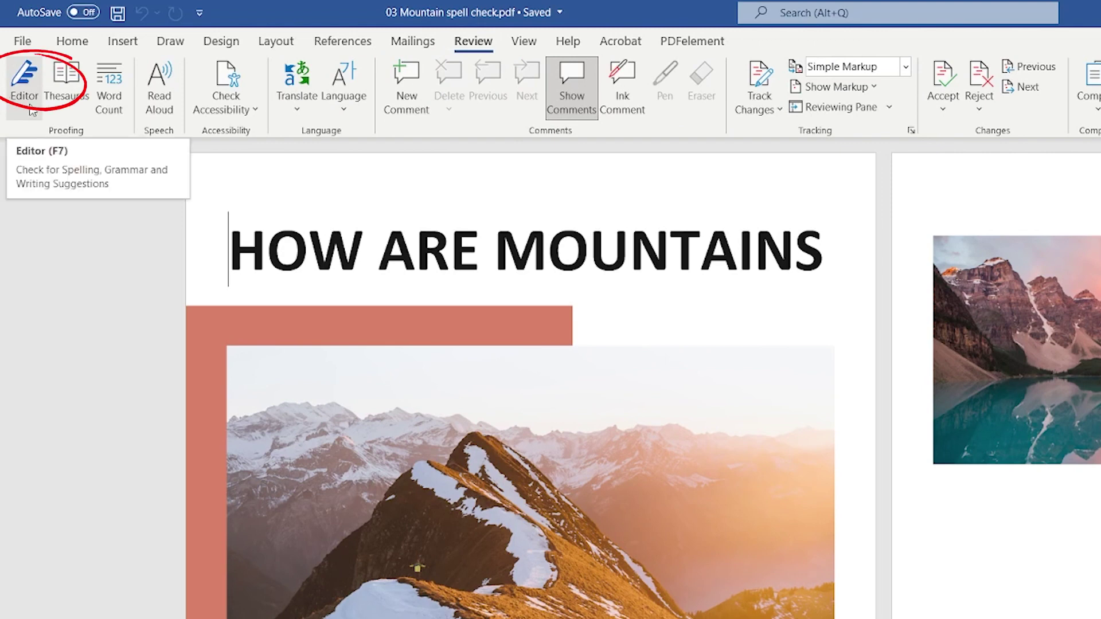
left_click(15, 69)
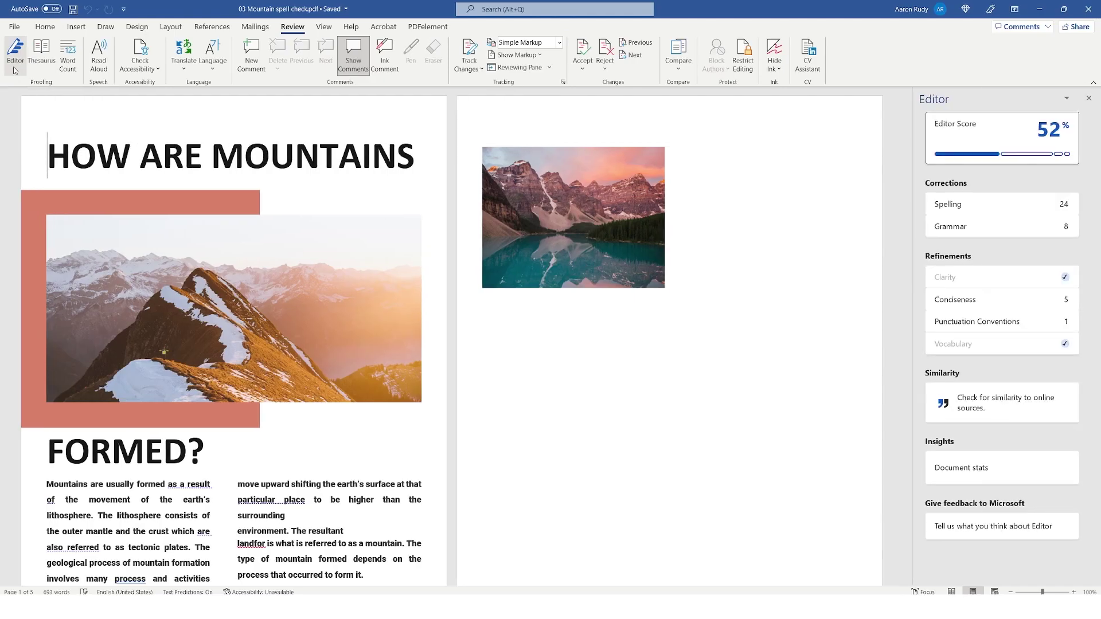
left_click(1016, 239)
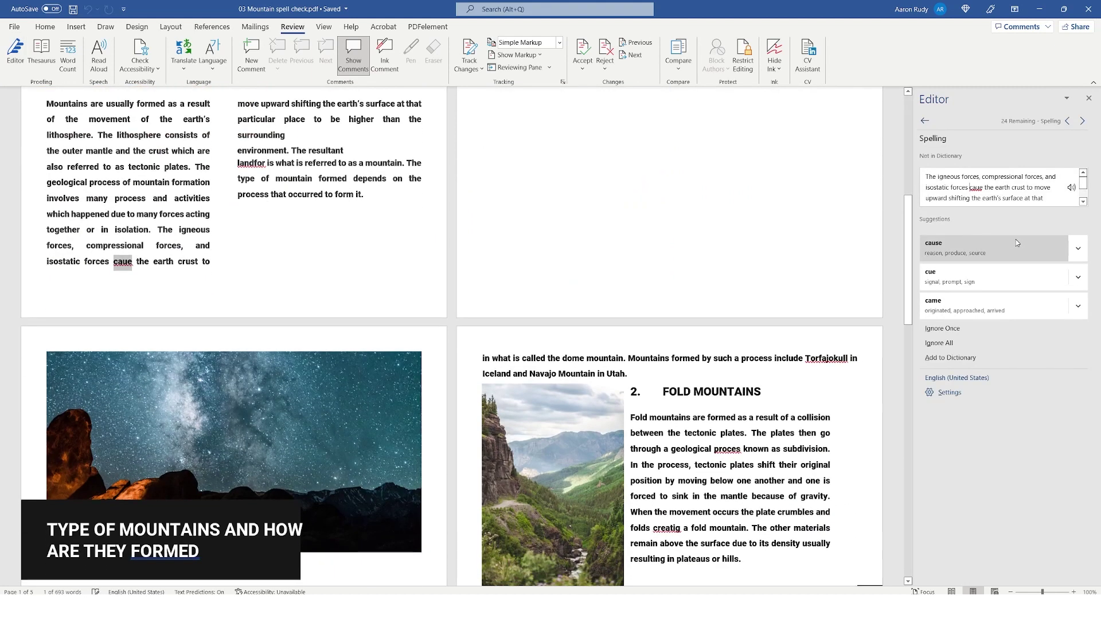
left_click(989, 252)
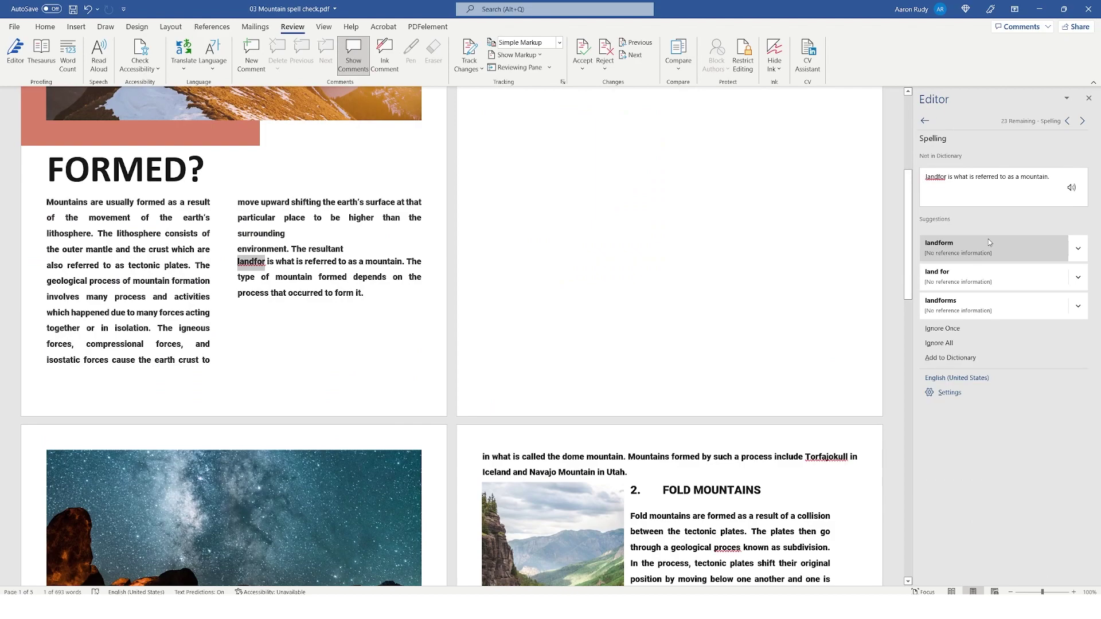
left_click(975, 252)
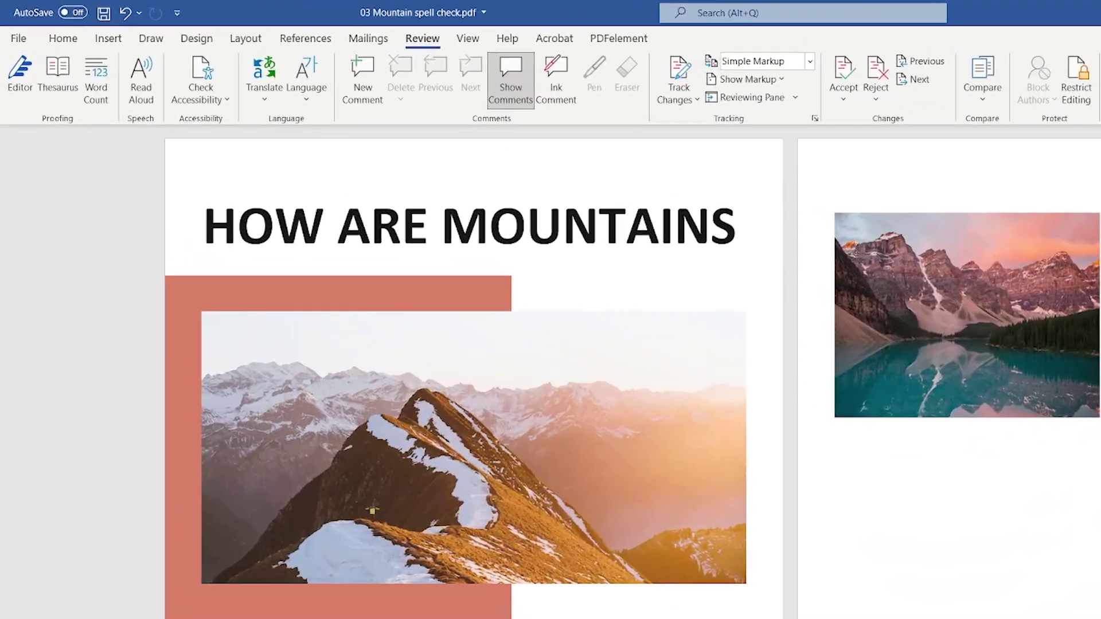
- Export the corrected document as a standard PDF named "03 Mountain checked.pdf" in the PDF Files folder
left_click(18, 38)
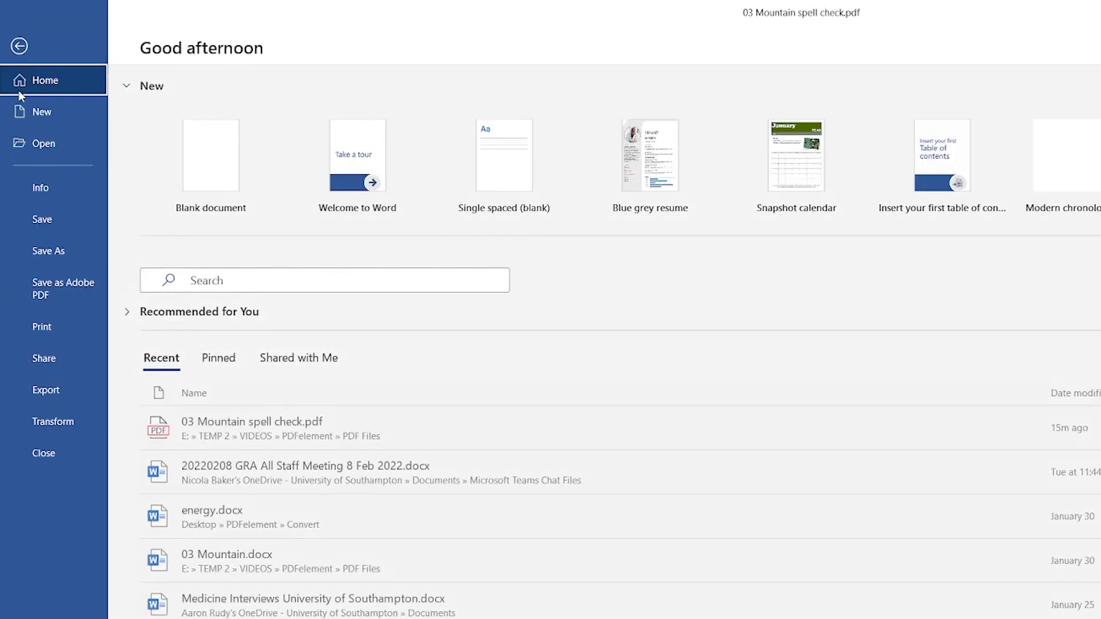
left_click(68, 400)
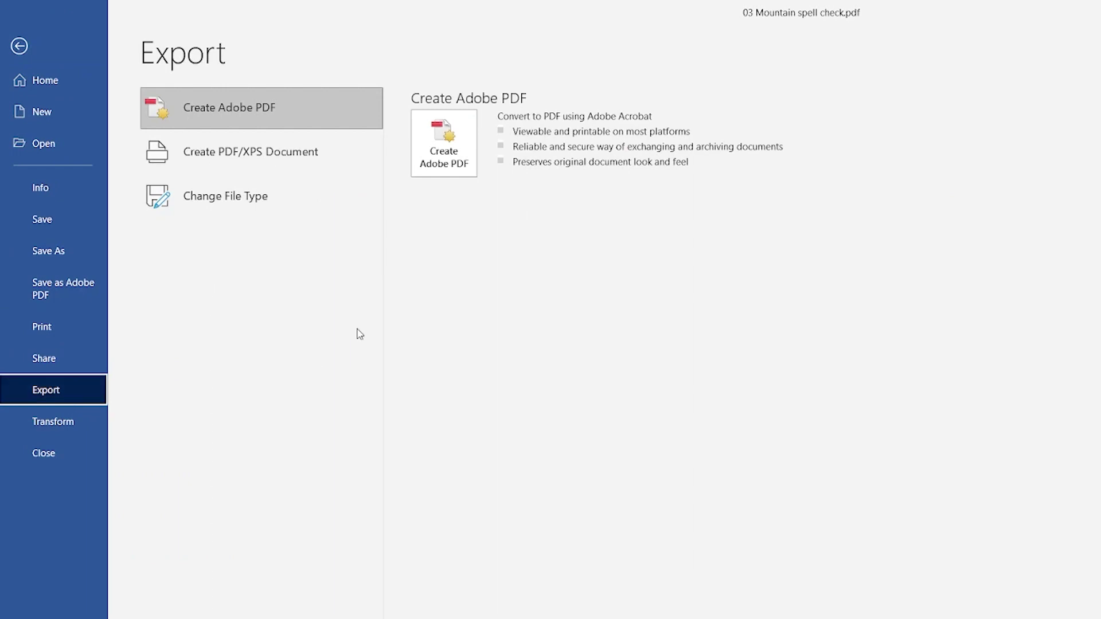
left_click(339, 158)
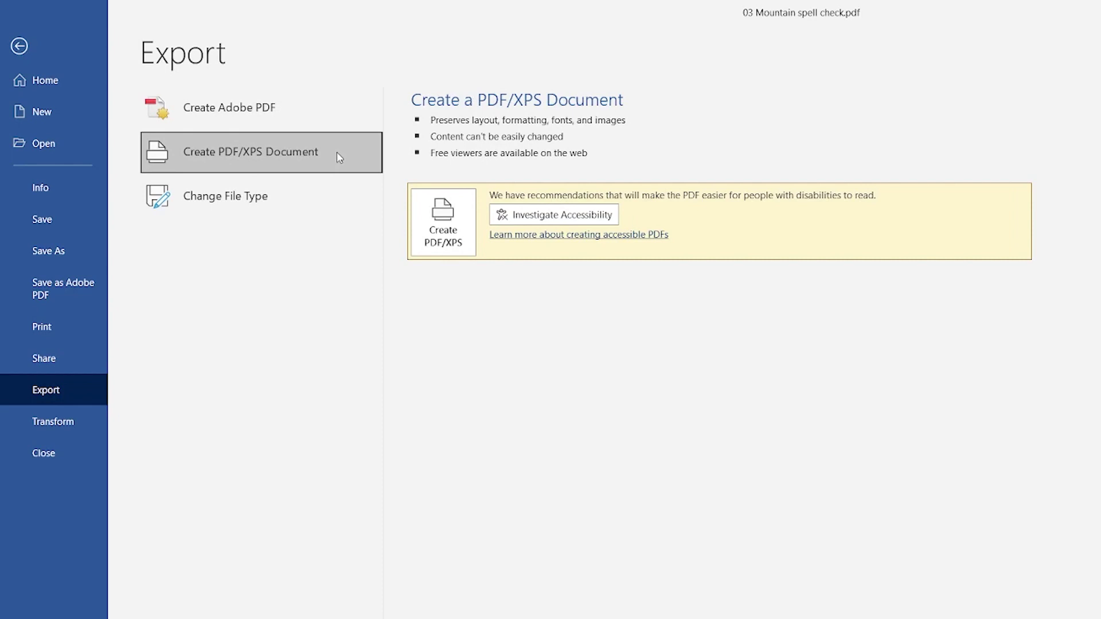
left_click(443, 224)
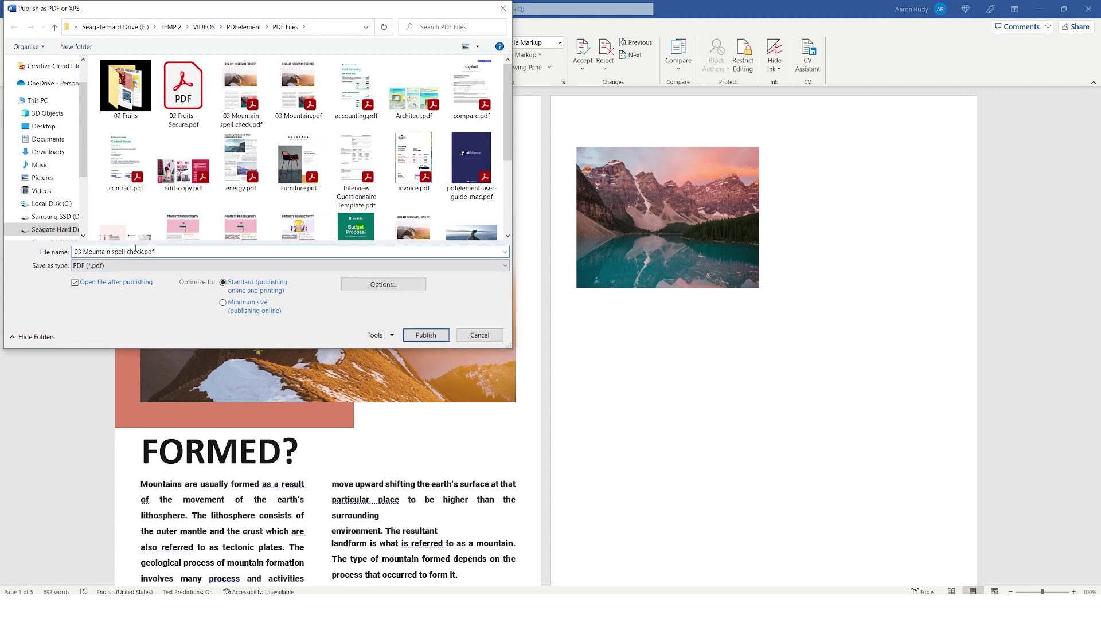
key("BackSpace")
key("BackSpace")
key("BackSpace")
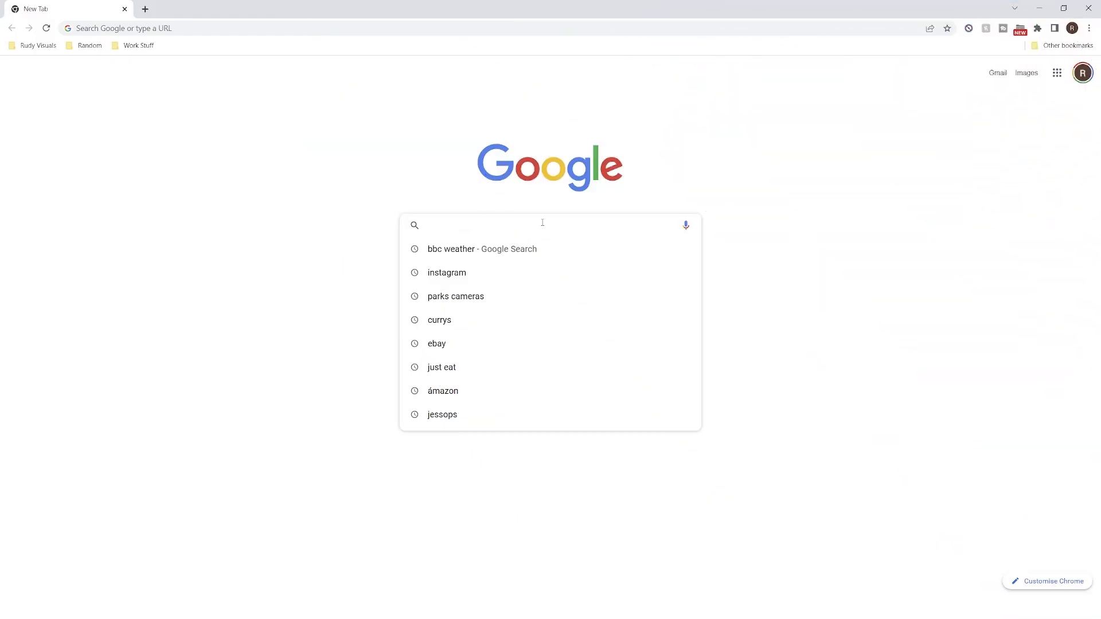
- Switch to Chrome, go to online-spellcheck.com and upload "03 Mountain spell check.pdf" with the language set to English (US)
type("online-spellcheck.com")
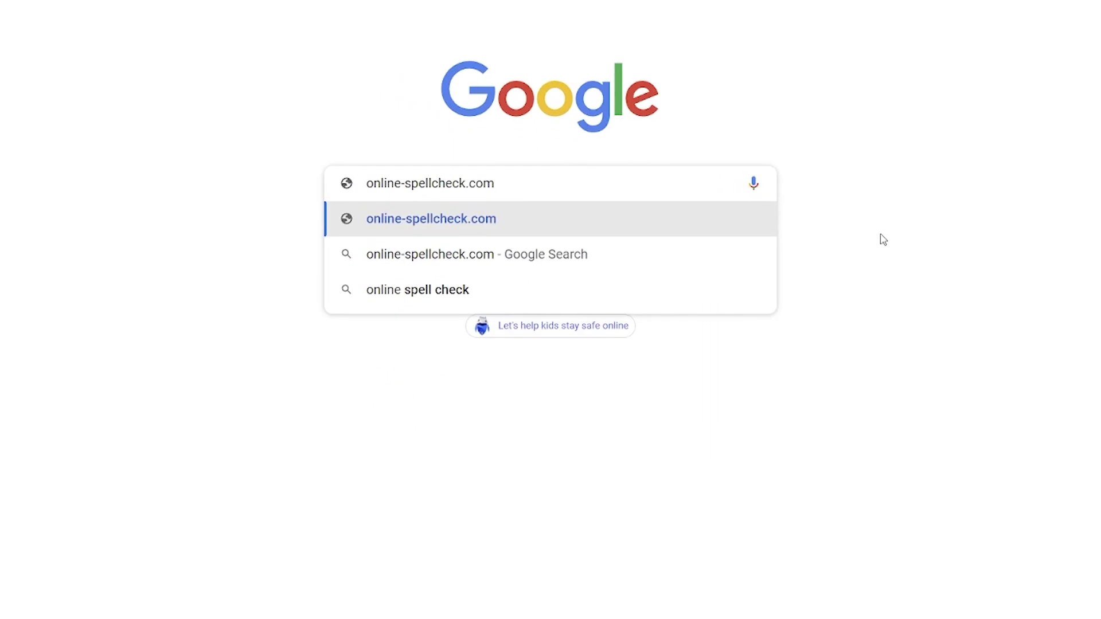
key("Return")
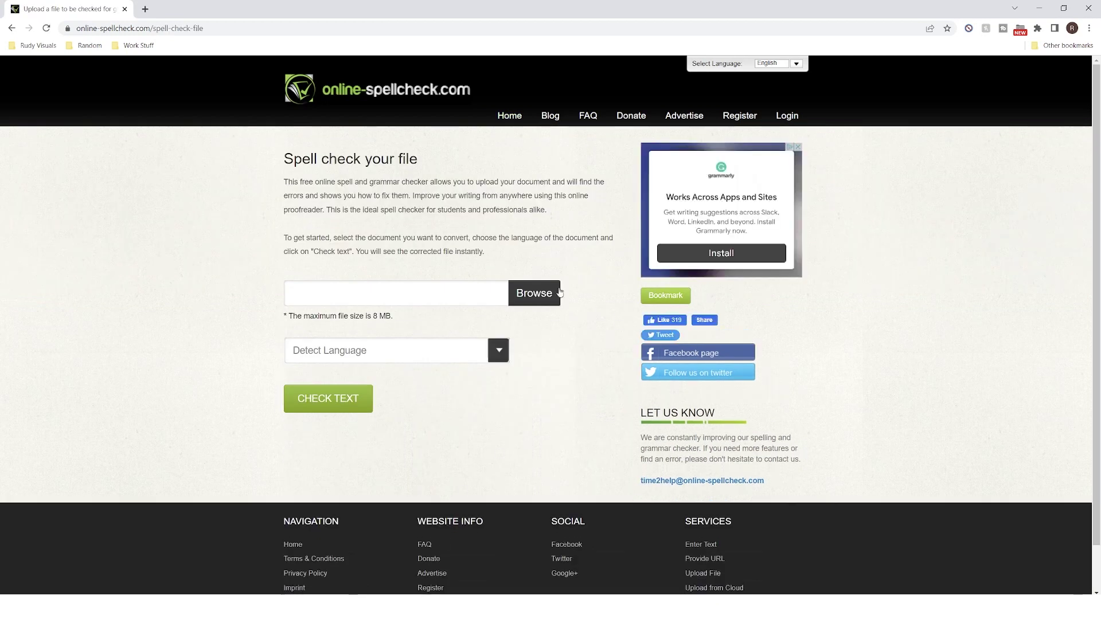
left_click(533, 295)
left_click(308, 115)
double_click(307, 114)
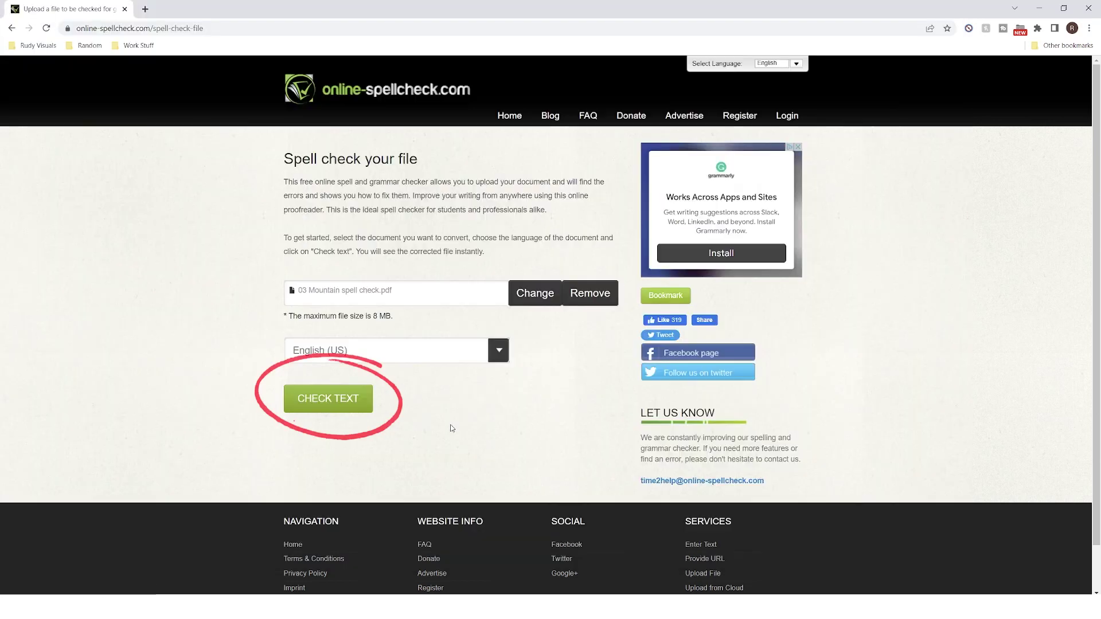
- Run the online check on the uploaded file and examine the marked words throughout the resulting text
left_click(338, 406)
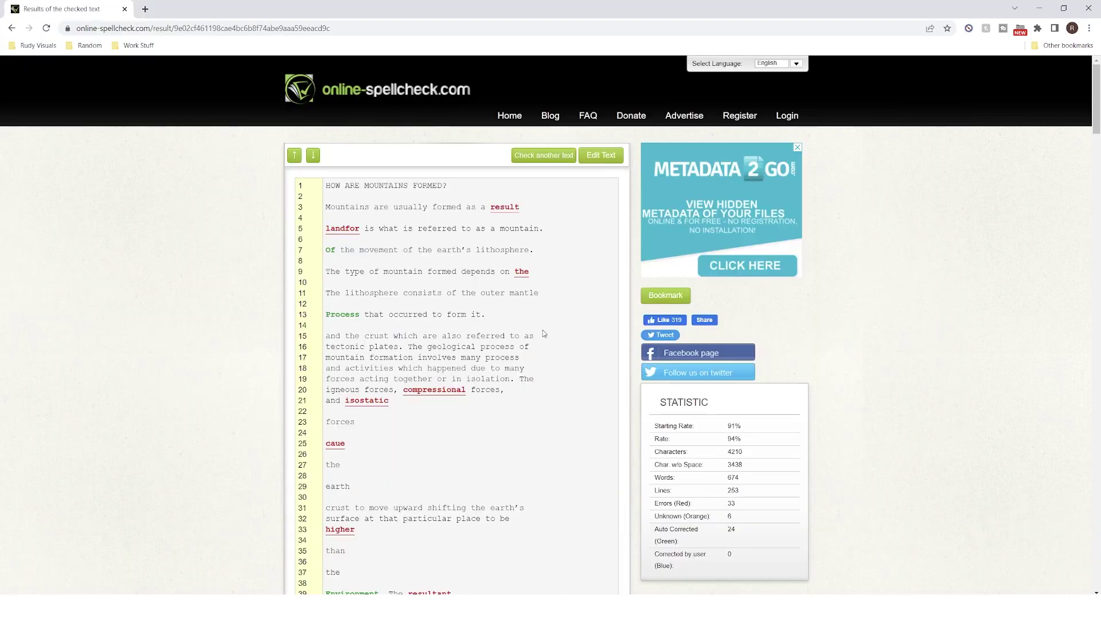
scroll(607, 287, "down", 10)
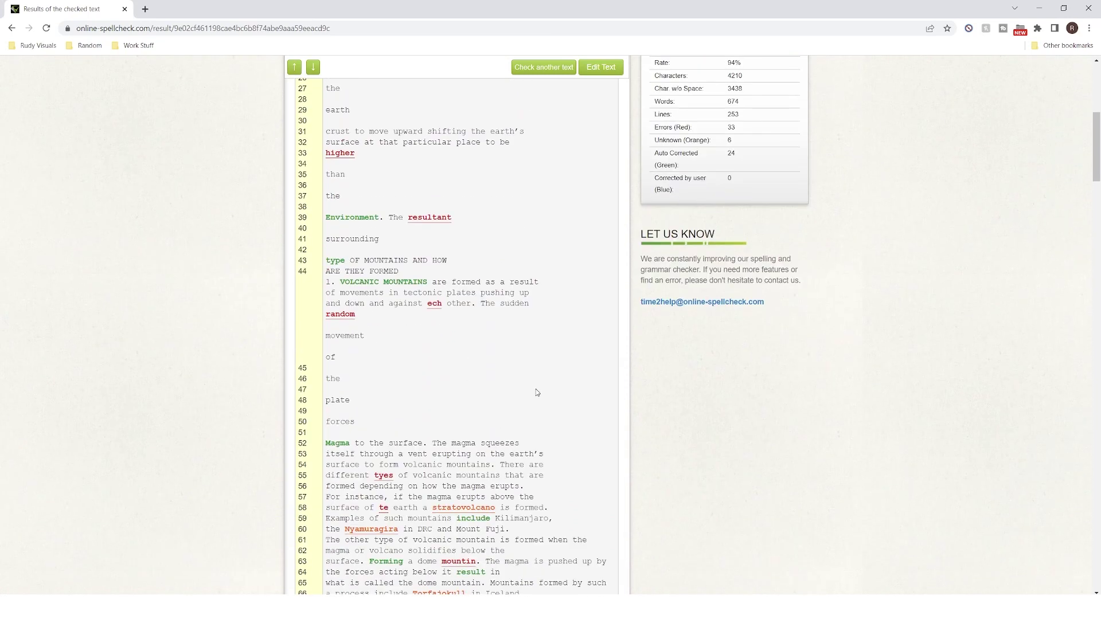
scroll(573, 356, "down", 15)
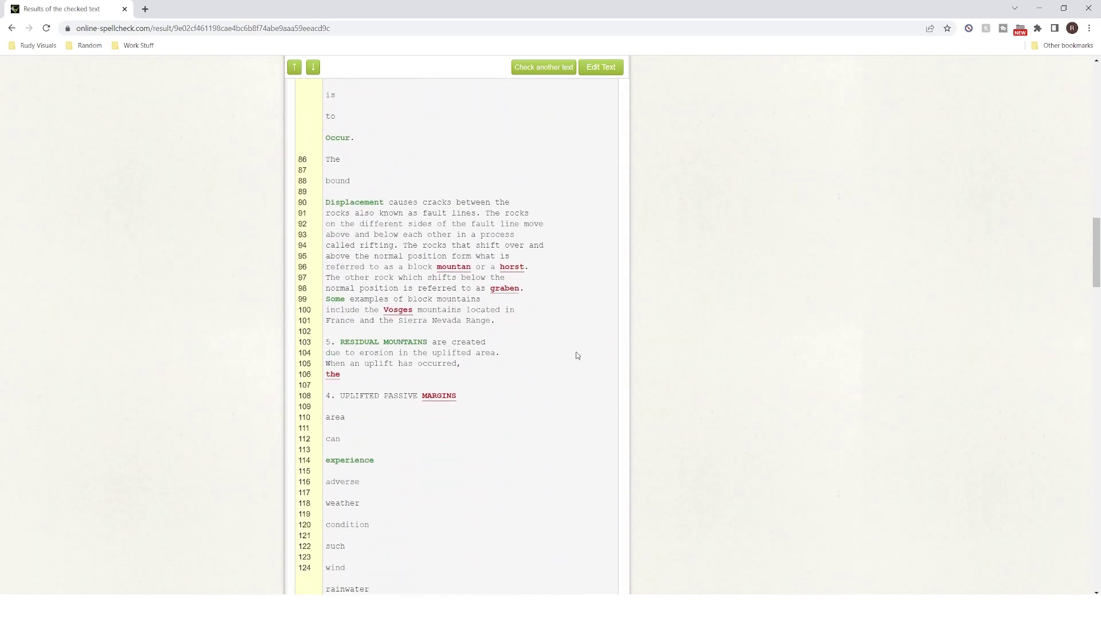
scroll(577, 355, "down", 6)
left_click_drag(1091, 342, 1095, 481)
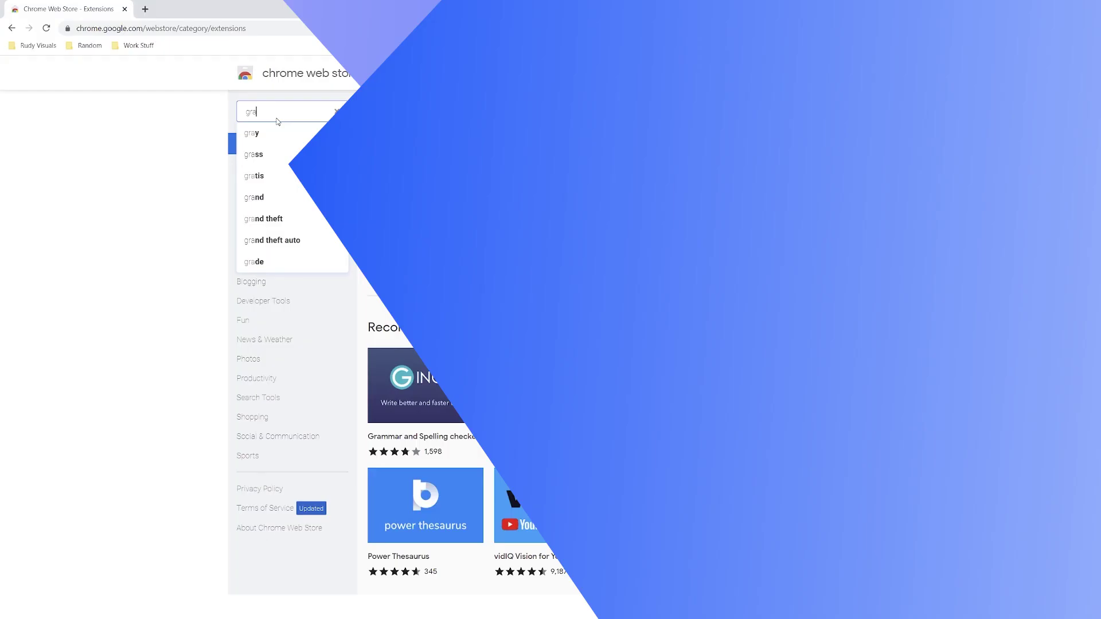
- Find "Grammarly for Chrome" in the Chrome Web Store by searching for "grammarly" and add the extension to the browser
type("mmarly")
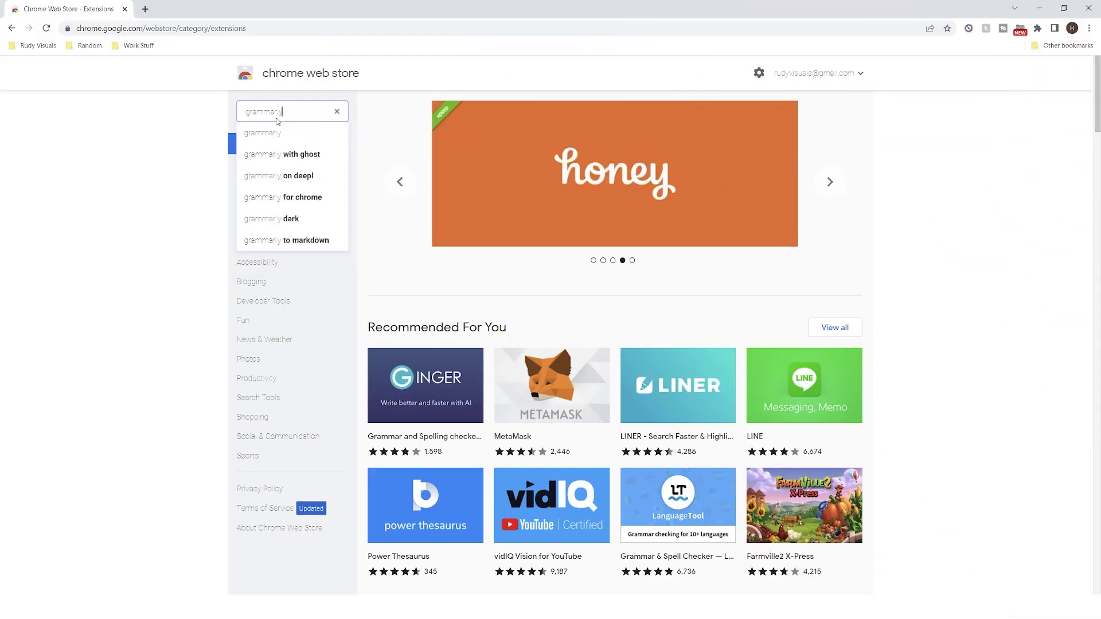
key("Return")
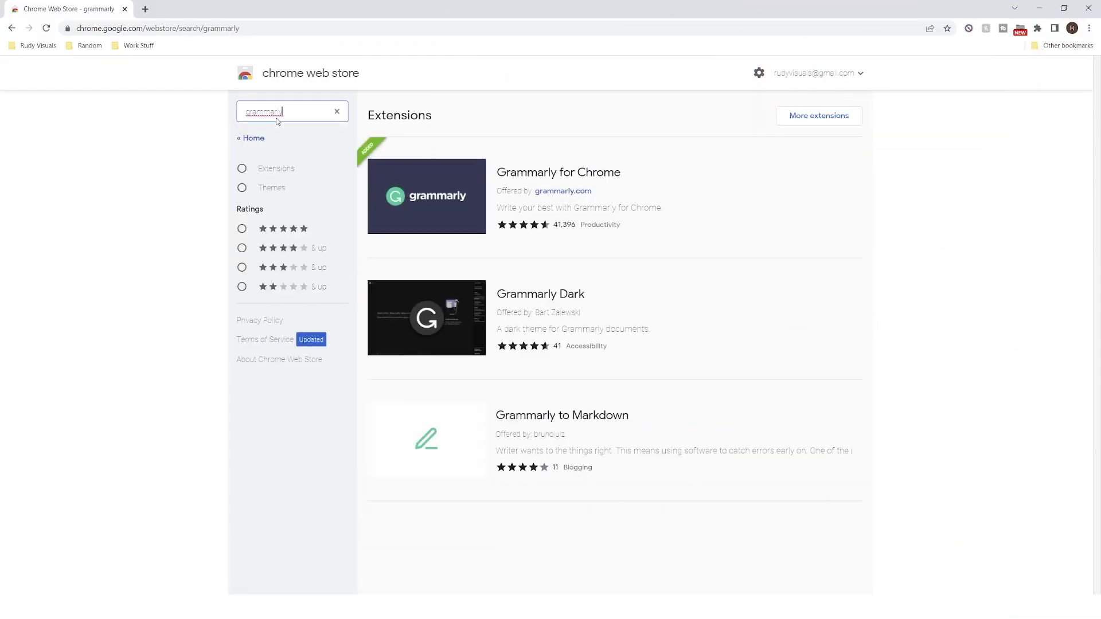
left_click(615, 173)
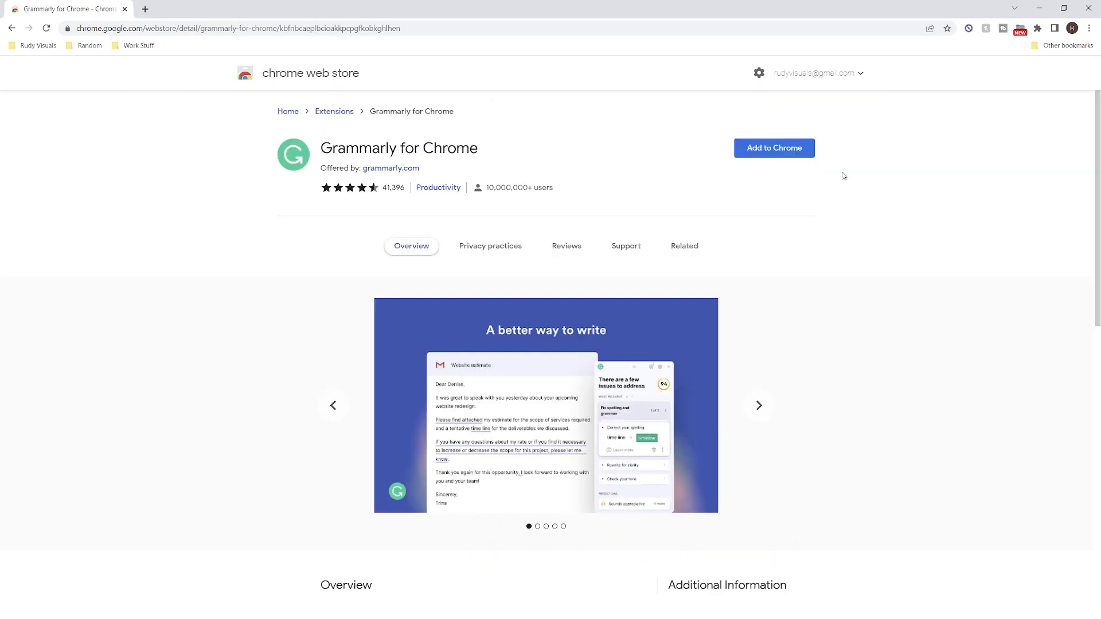
left_click(783, 153)
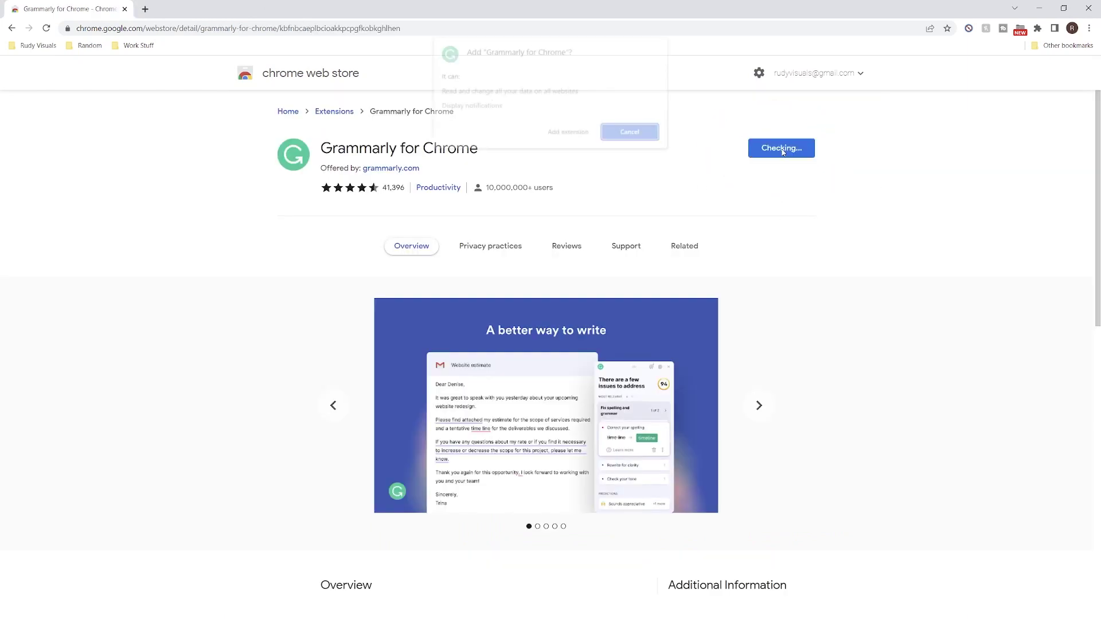
left_click(569, 133)
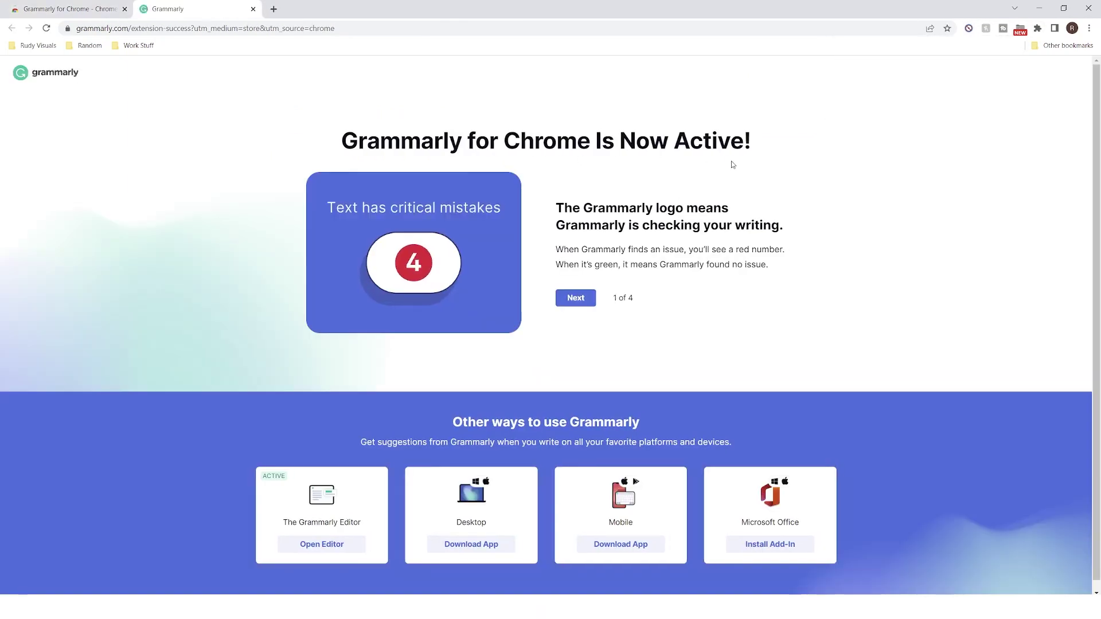
- Go through all four pages of Grammarly's introduction and finish it
left_click(579, 299)
left_click(580, 301)
left_click(581, 302)
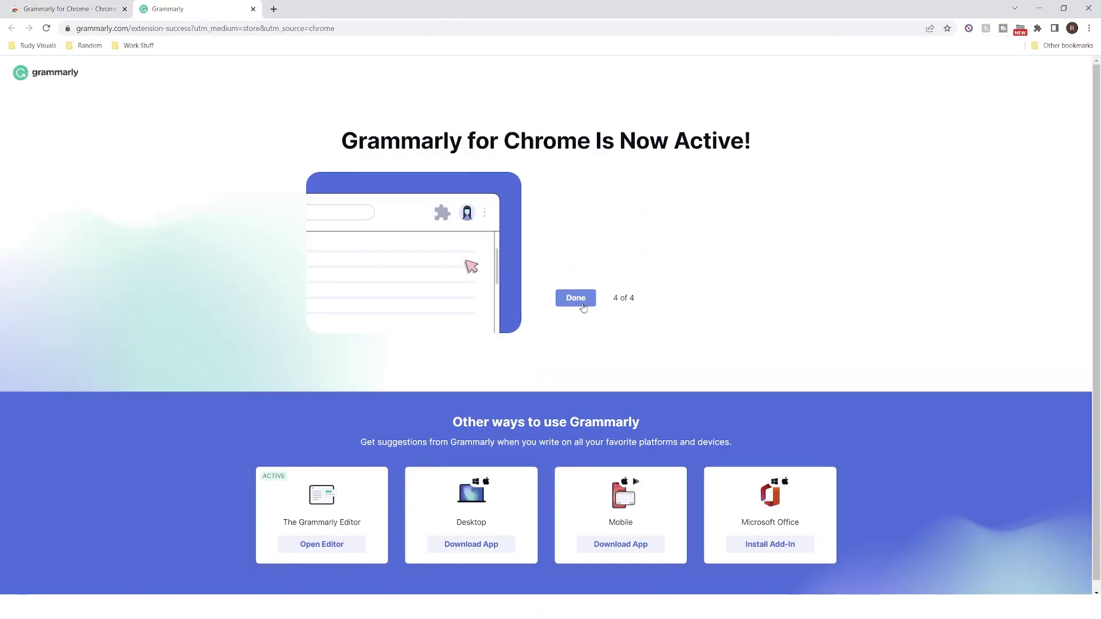
left_click(582, 303)
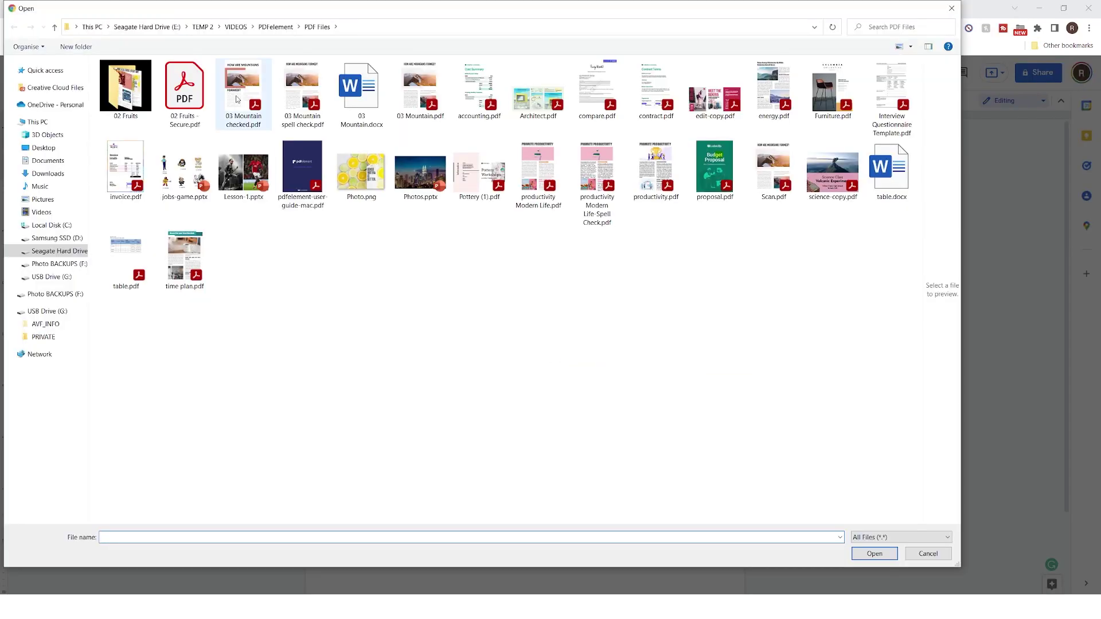
- Upload "03 Mountain spell check.pdf" to open it with Google Docs, and bring up Grammarly's list of suggestions
double_click(302, 92)
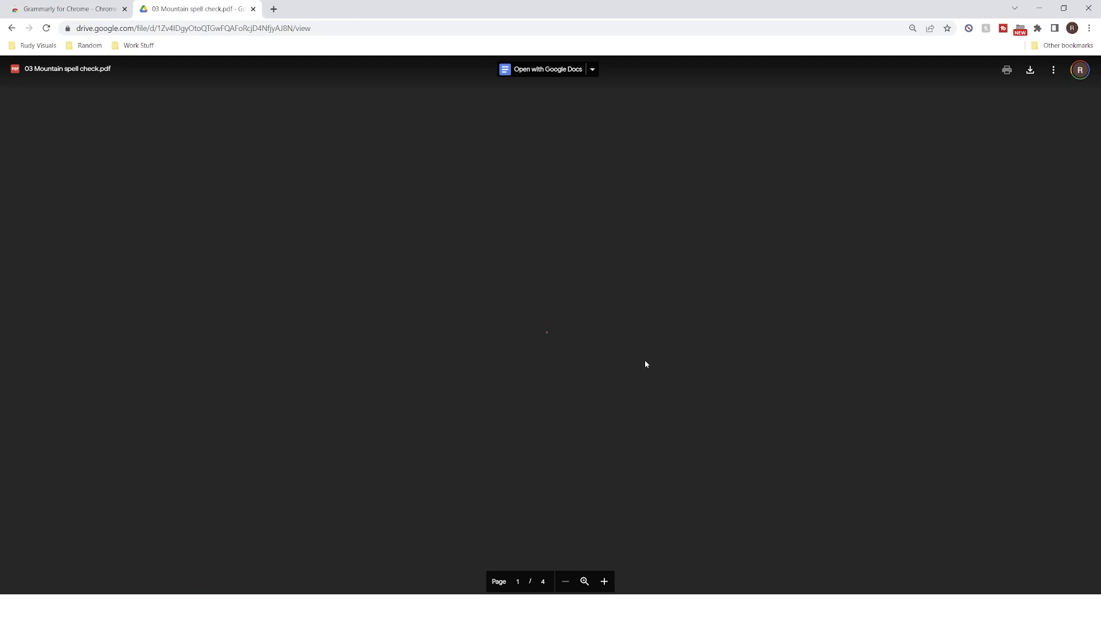
left_click(548, 69)
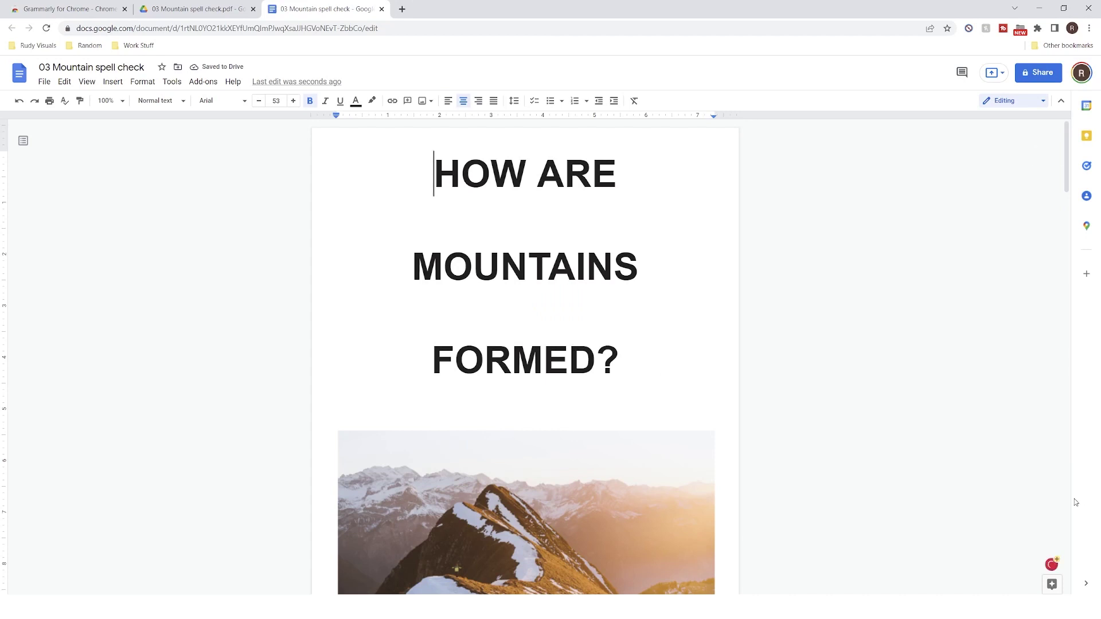
left_click(1052, 568)
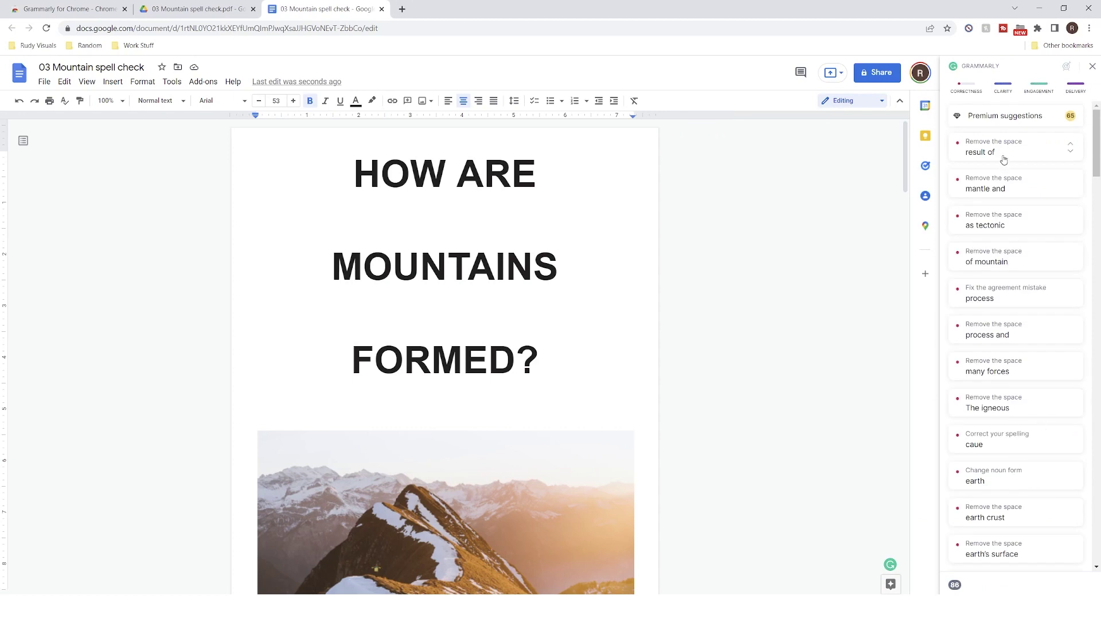
- Accept Grammarly's suggestions that remove the extra spaces in "result of", "mantle and" and "as tectonic"
left_click(1019, 152)
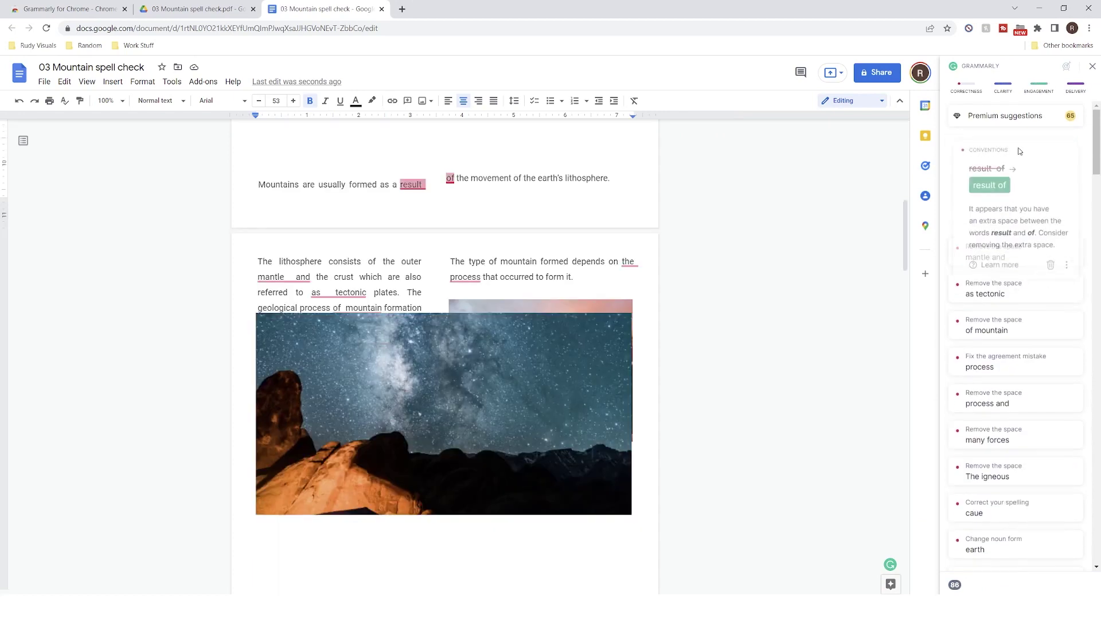
left_click(1000, 191)
left_click(999, 184)
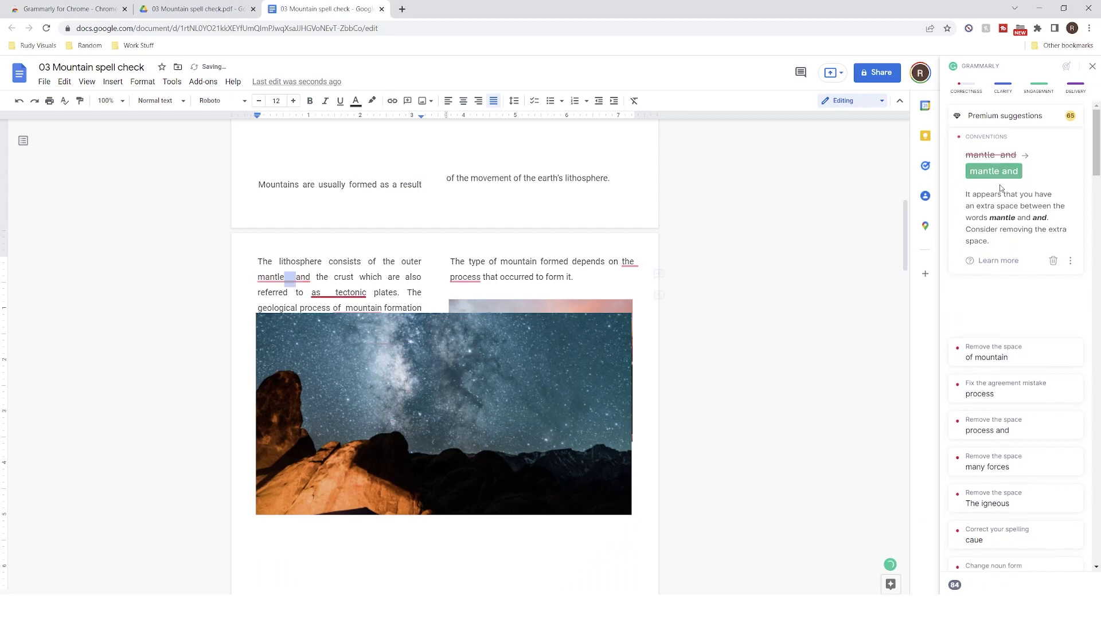
left_click(999, 188)
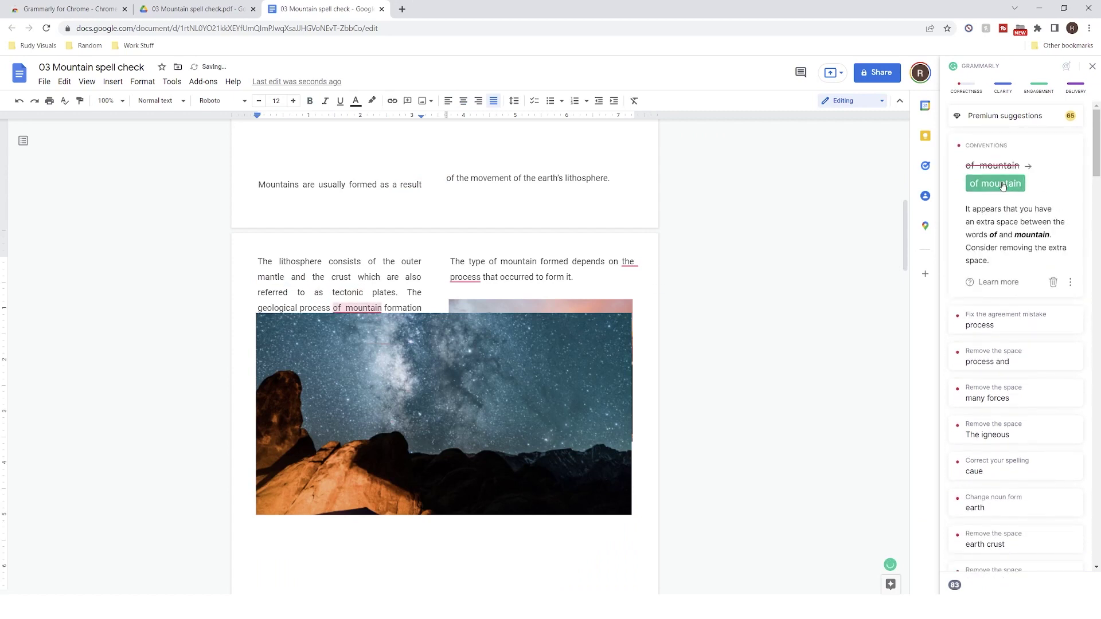
- Accept Grammarly's fixes for the spacing in "of mountain" and "process and", the agreement mistake in "process" and the misspelling "caue"
left_click(1002, 191)
left_click(1002, 184)
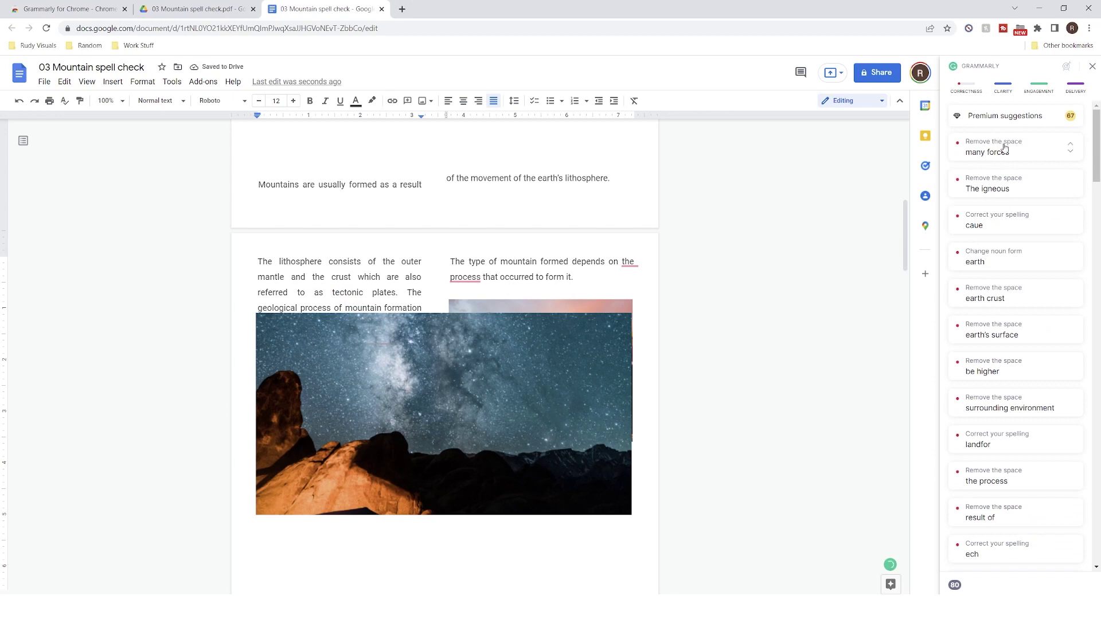
left_click(1014, 228)
left_click(983, 257)
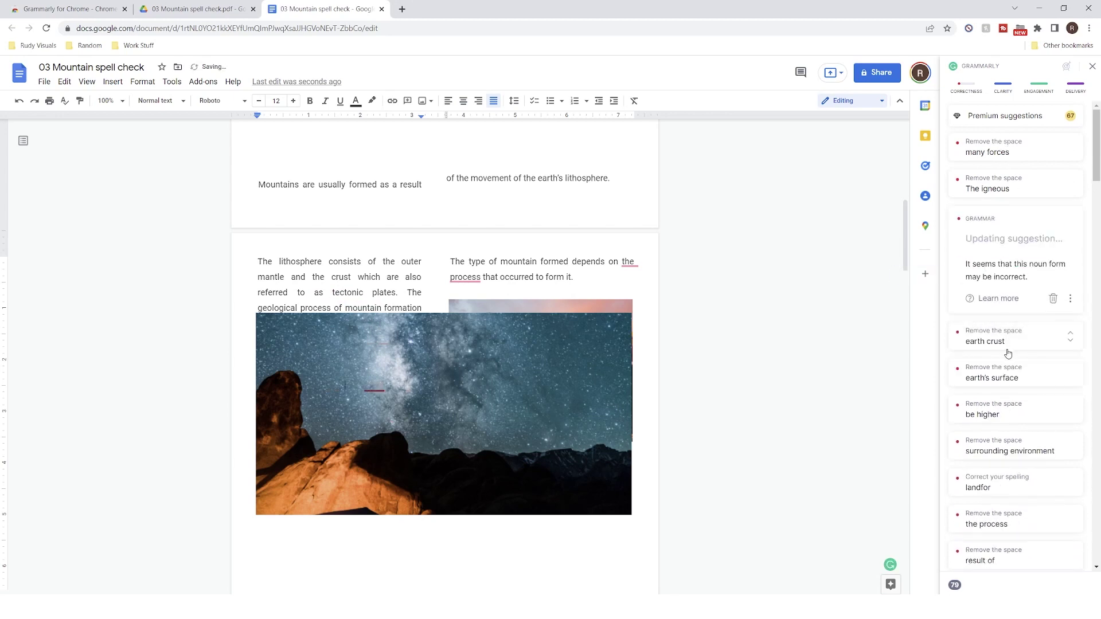